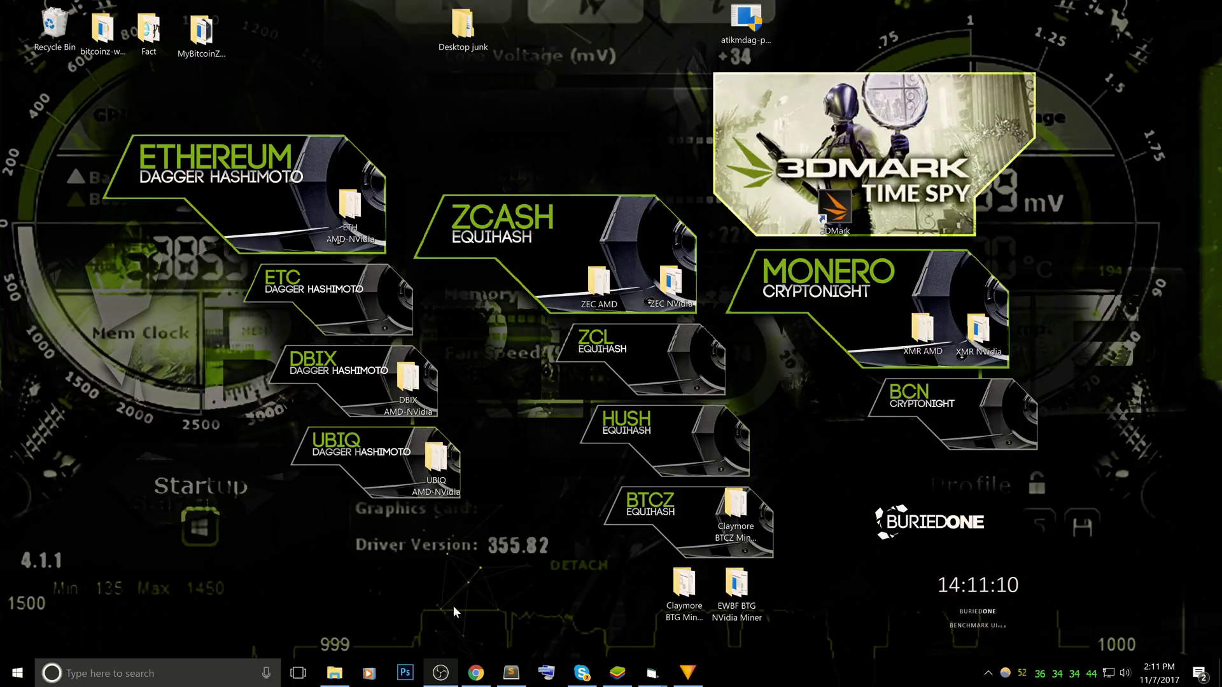
Go to BuriedONE's Pirl (PIRL) Miner page via MINER DOWNLOADS and scroll through its downloads
left_click(475, 672)
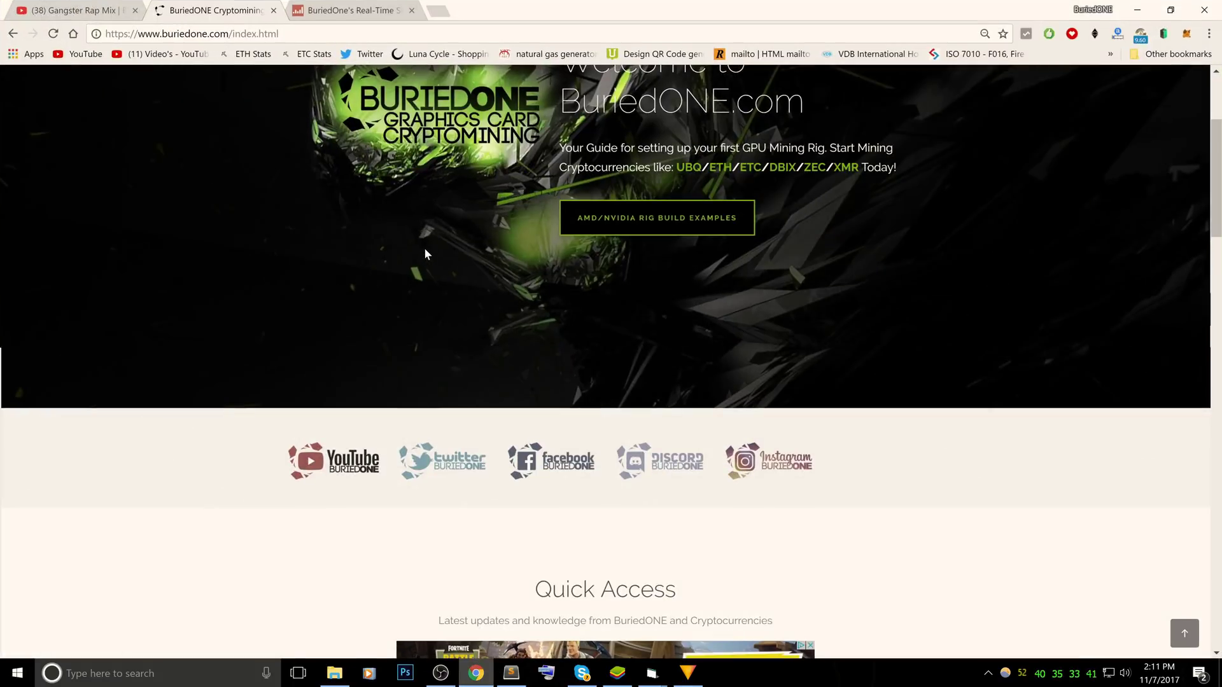
scroll(429, 250, "up", 3)
mouse_move(732, 80)
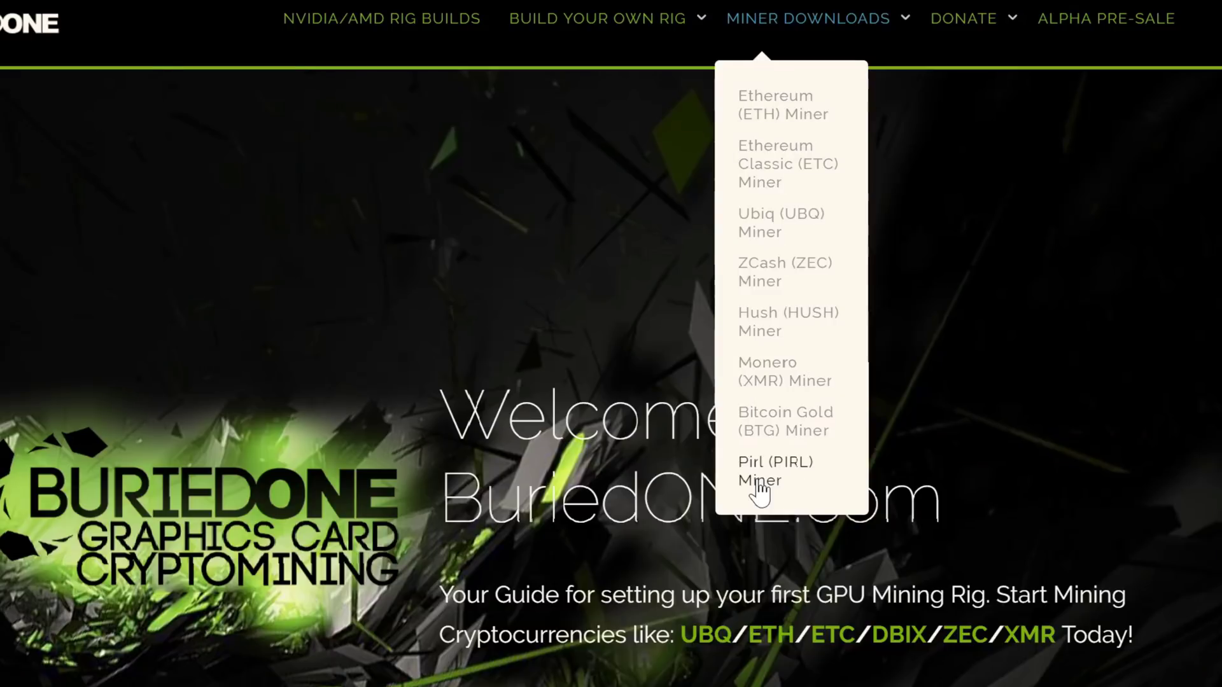
left_click(759, 483)
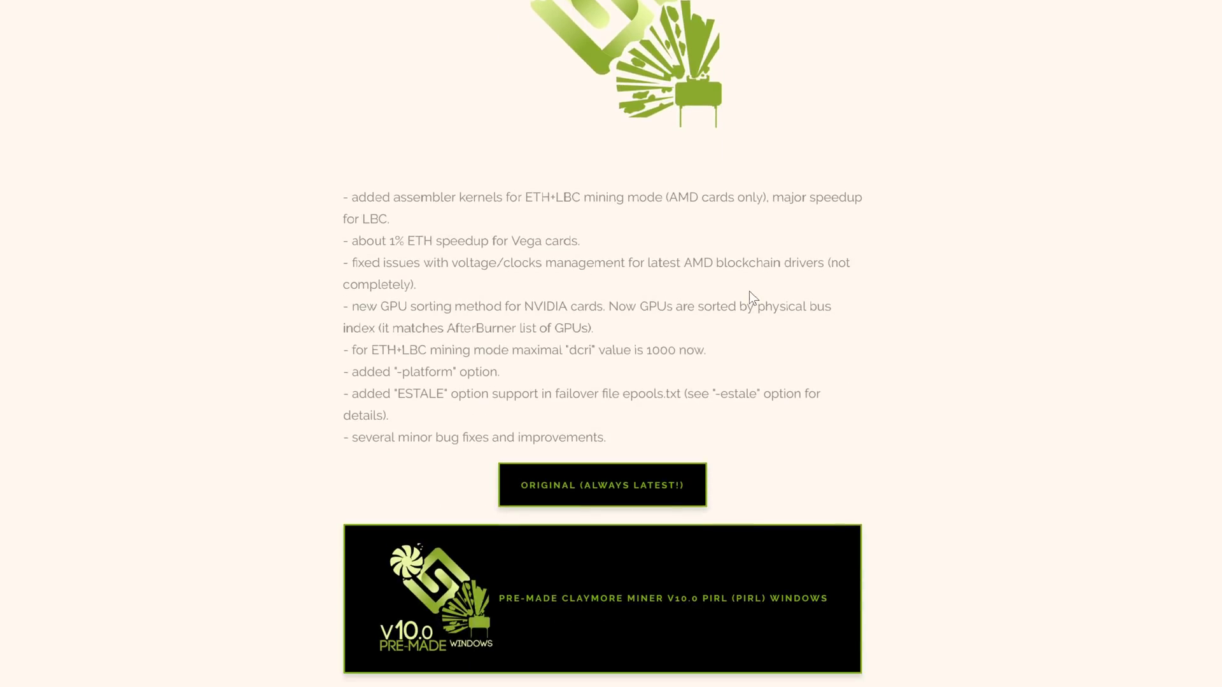
scroll(759, 297, "down", 3)
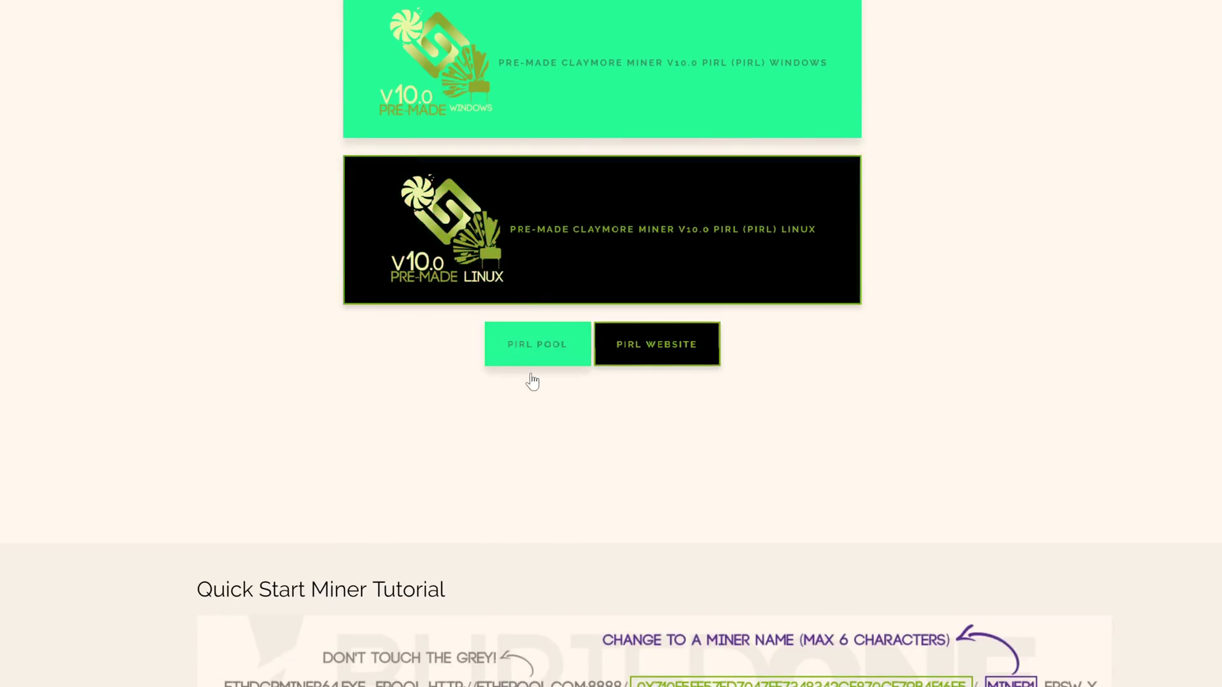
scroll(535, 414, "up", 1)
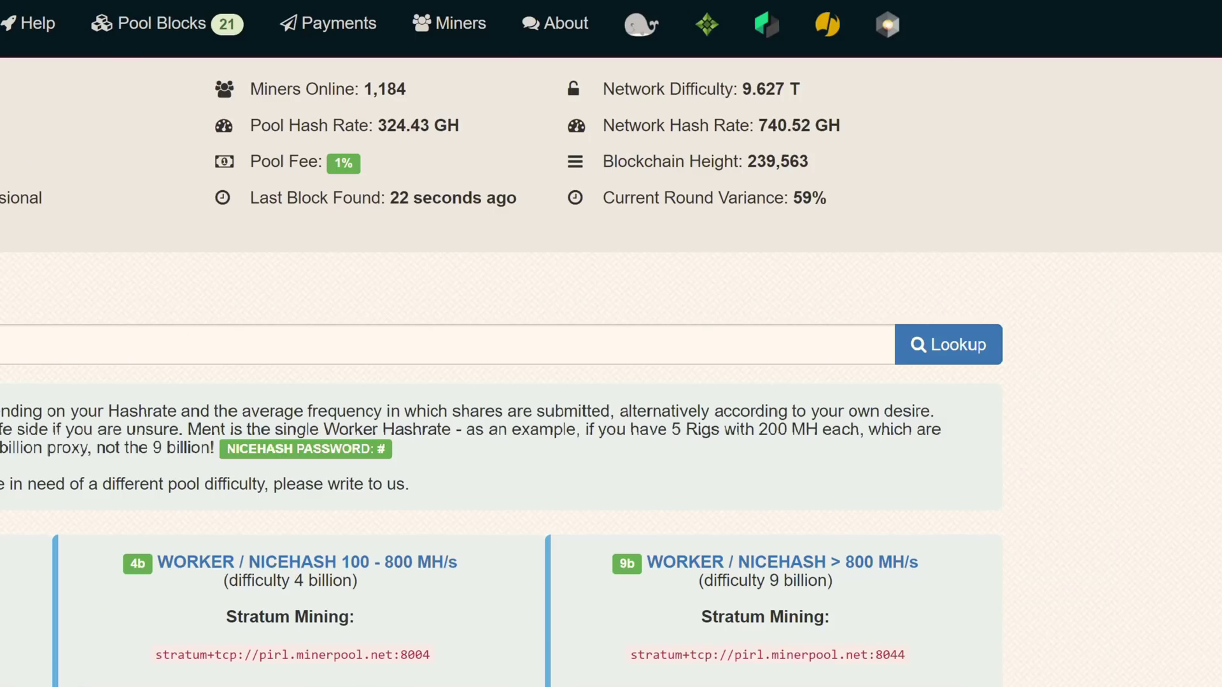
Highlight the pool and network hash rate figures on pirl.minerpool.net
left_click_drag(556, 93, 724, 104)
left_click(479, 140)
left_click_drag(597, 125, 861, 126)
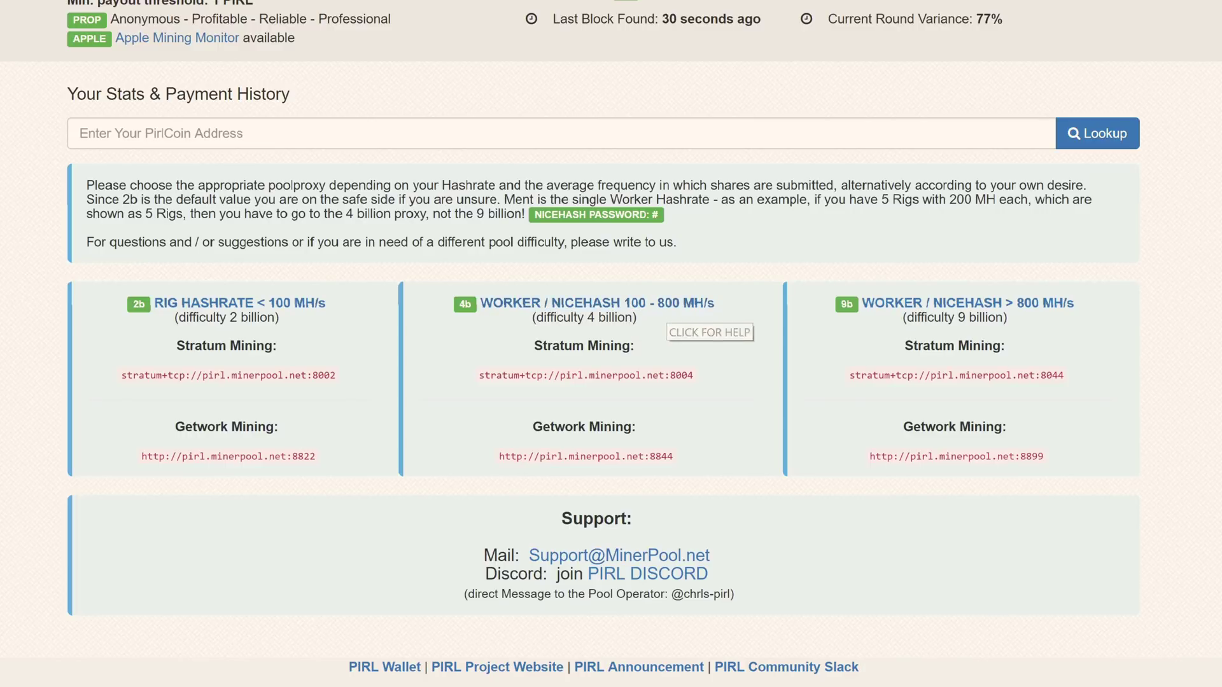
Point out the 4b difficulty note and the stratum ports 8004, 8002 and 8044
left_click_drag(535, 318, 645, 326)
left_click(645, 326)
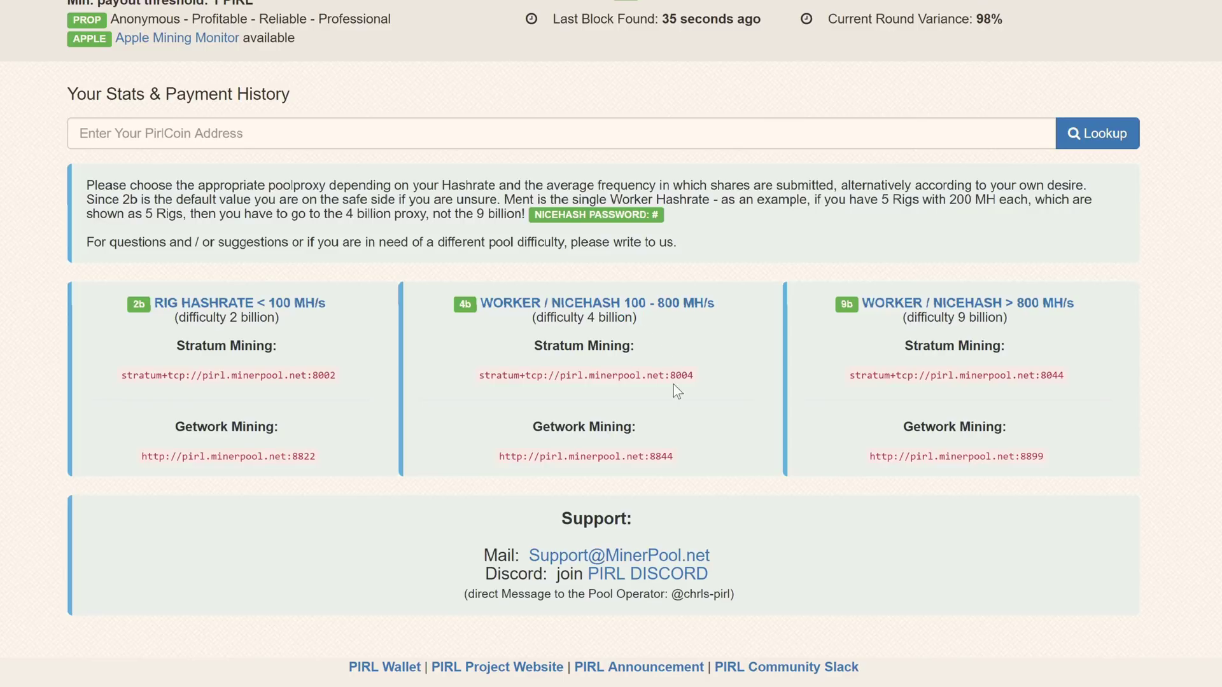
left_click_drag(668, 375, 702, 377)
left_click(702, 377)
double_click(698, 377)
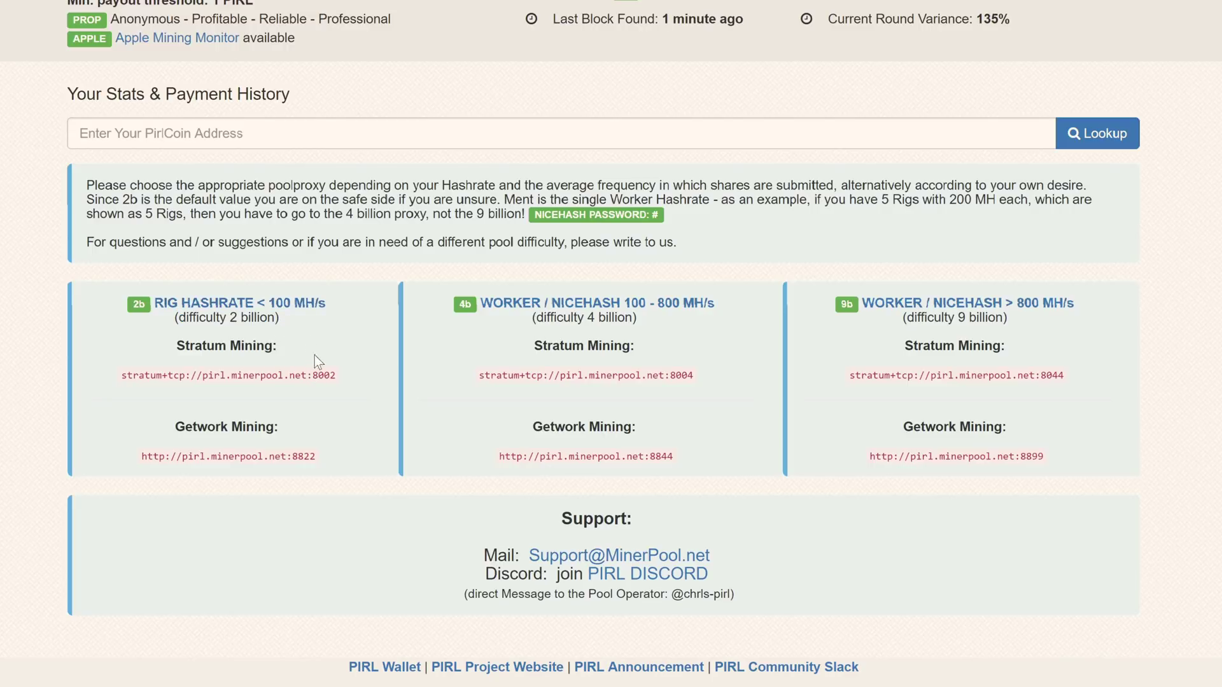
left_click_drag(312, 377, 342, 379)
left_click(362, 380)
left_click_drag(1041, 376, 1063, 379)
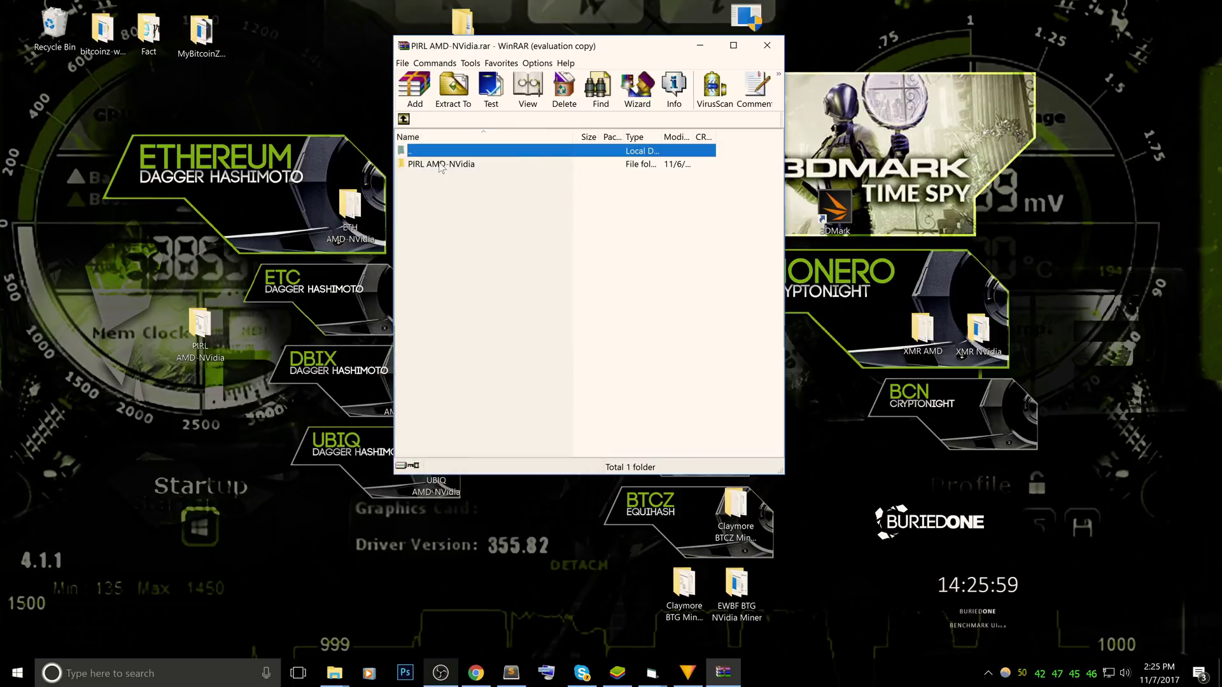
Extract the PIRL AMD-NVidia folder to the desktop, replacing existing files, and close WinRAR
left_click(432, 166)
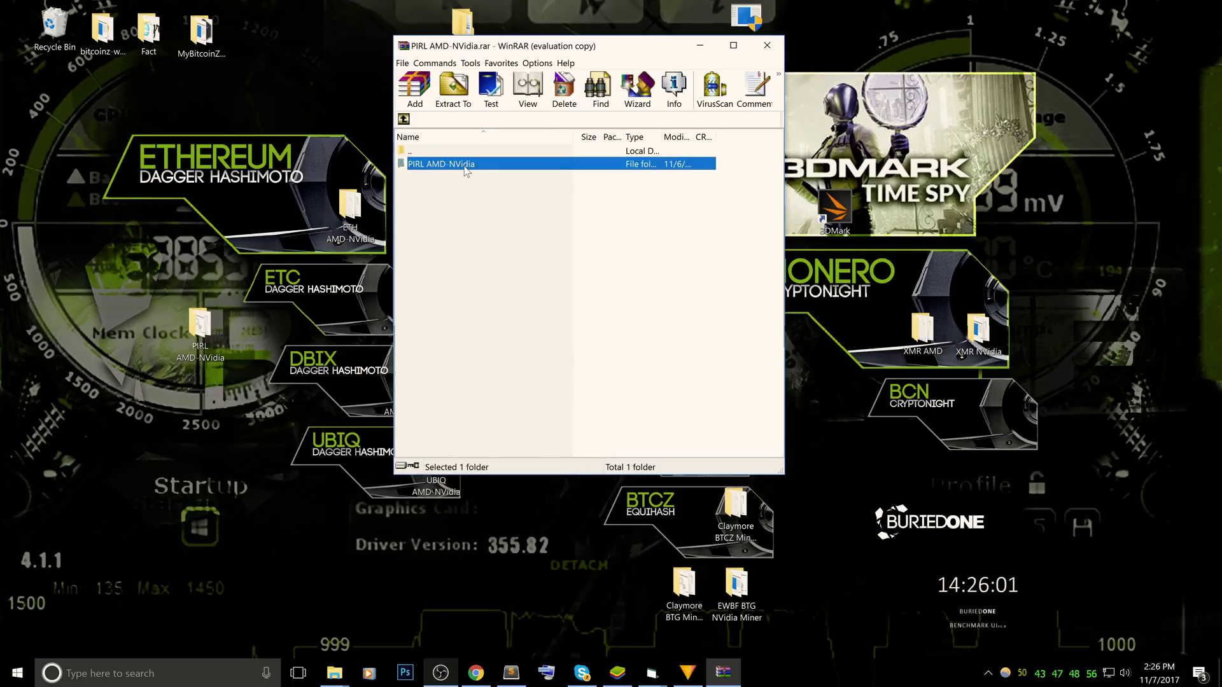
left_click_drag(466, 170, 228, 470)
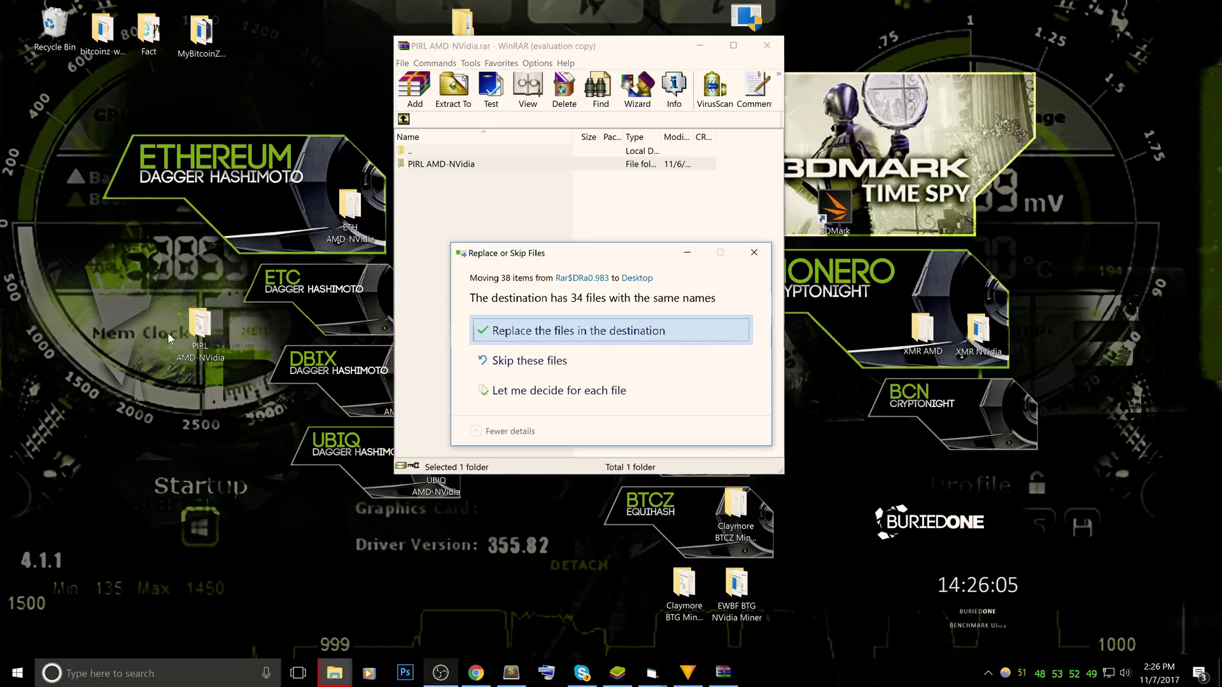
left_click(569, 331)
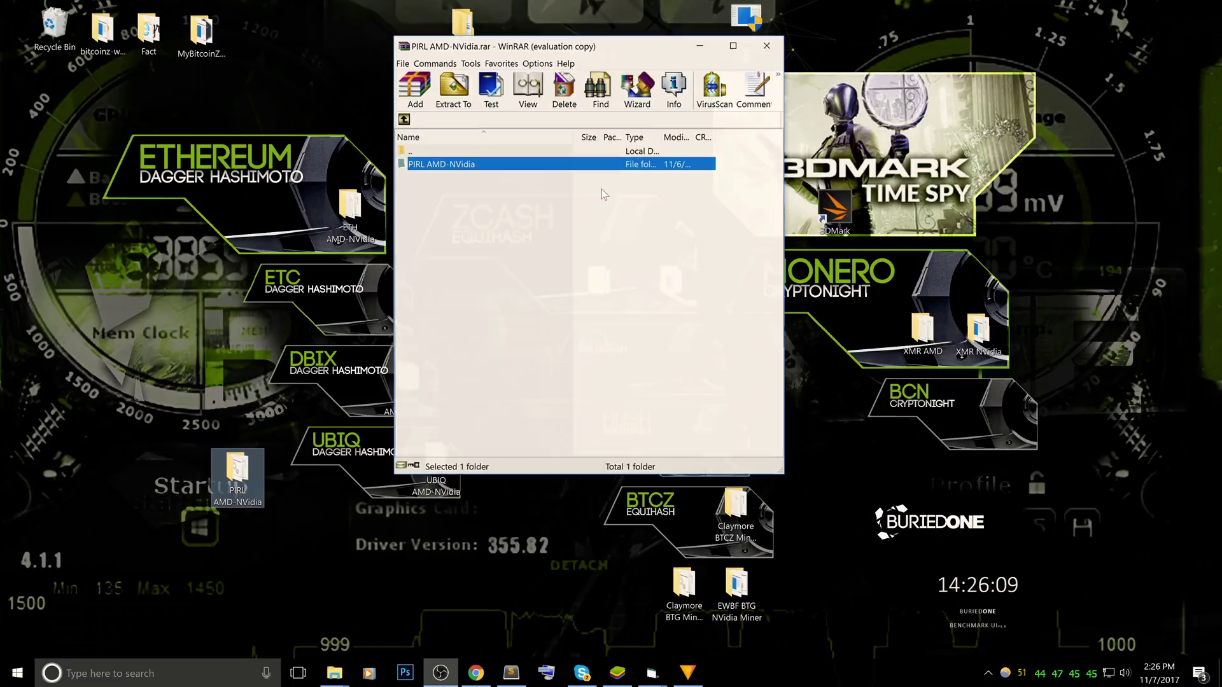
key("alt+F4")
left_click_drag(262, 504, 216, 390)
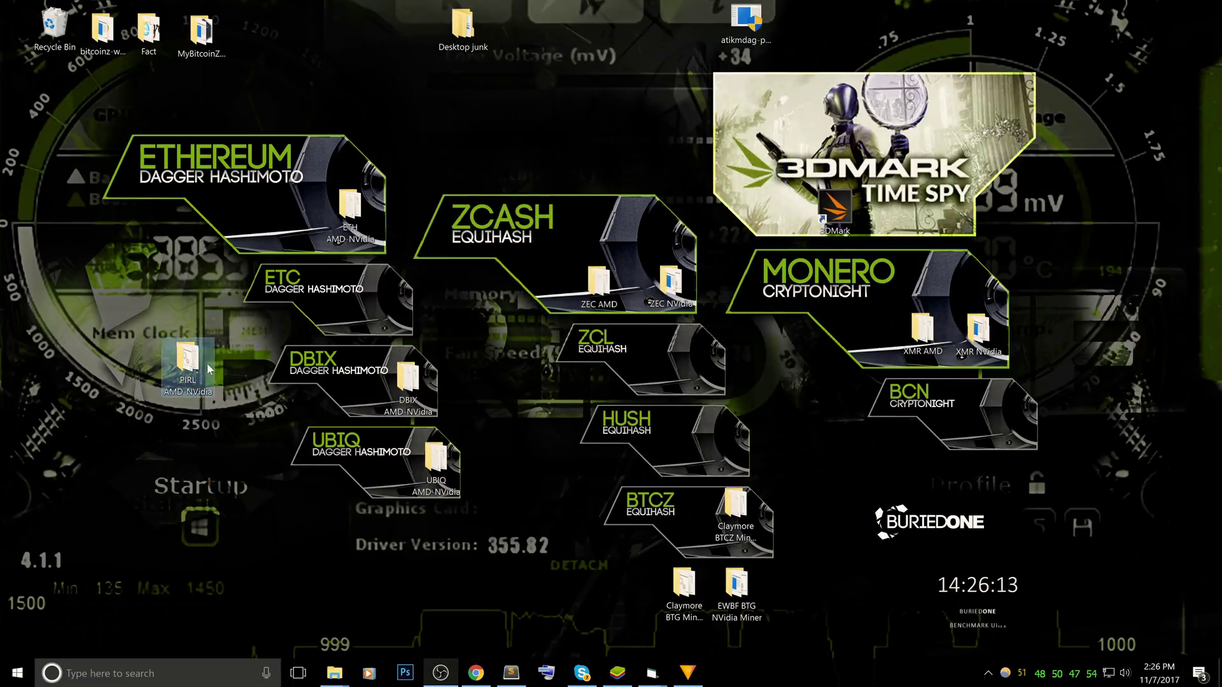
left_click_drag(209, 369, 163, 415)
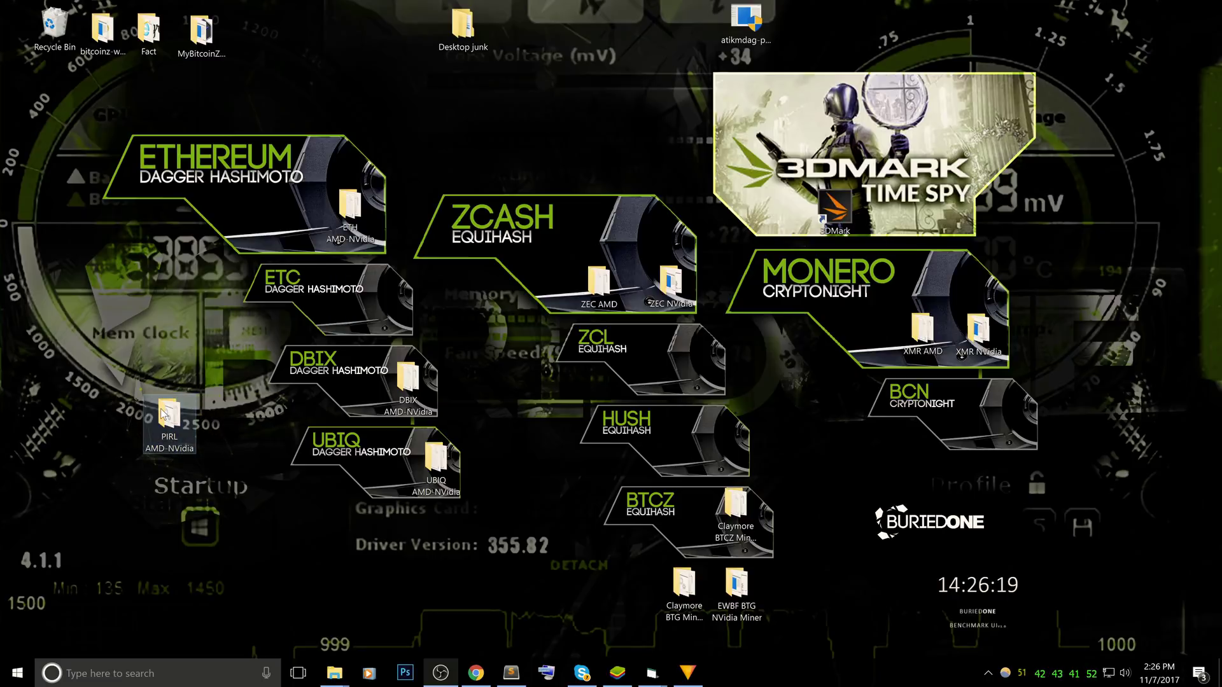
Open Start Miner PIRL.bat from the PIRL AMD-NVidia folder, allowing it past the SmartScreen warning
double_click(163, 414)
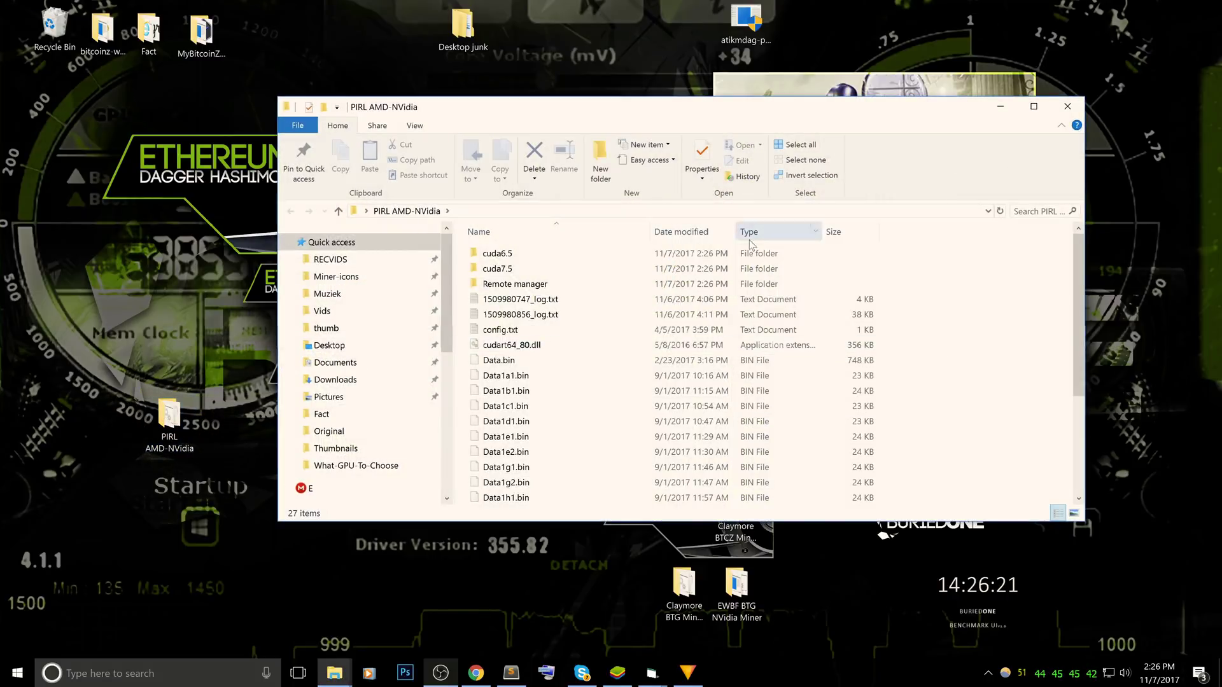
scroll(636, 331, "down", 4)
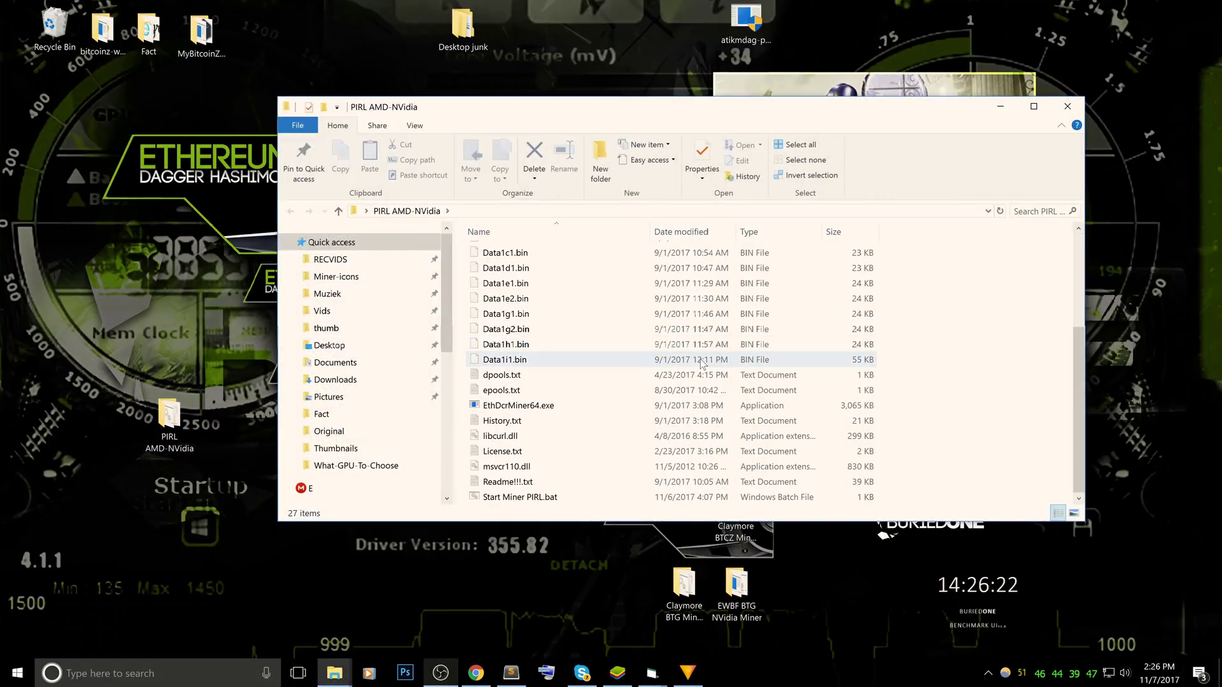
left_click(509, 502)
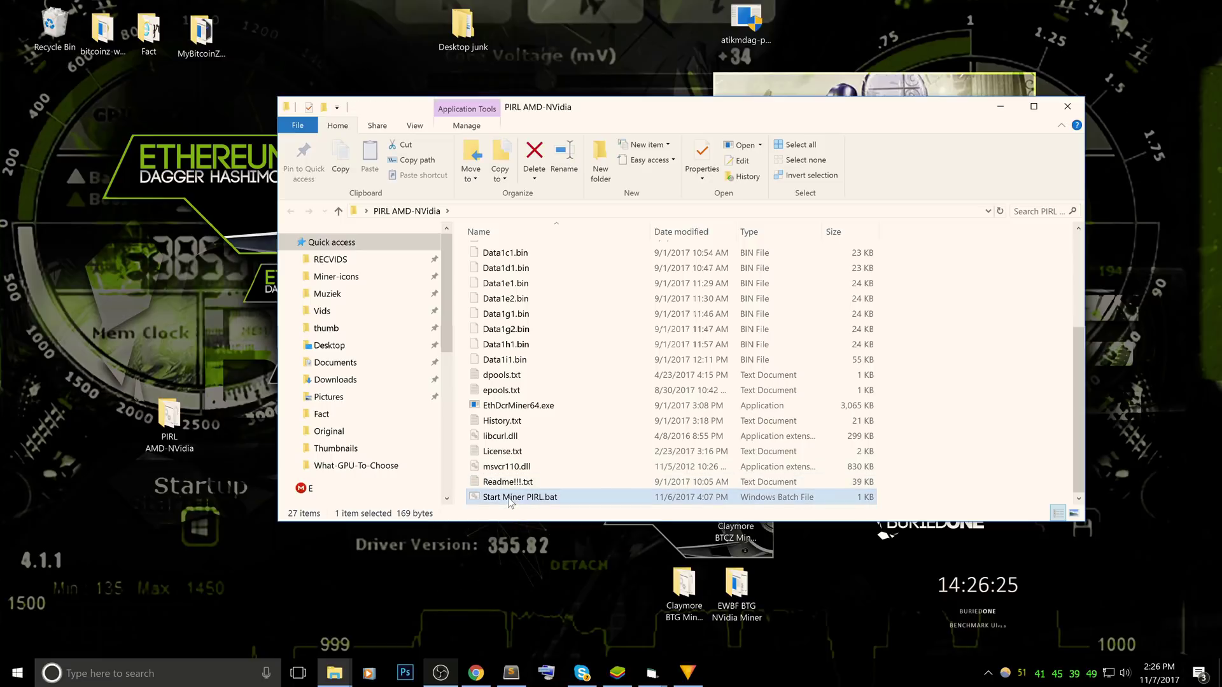
right_click(510, 501)
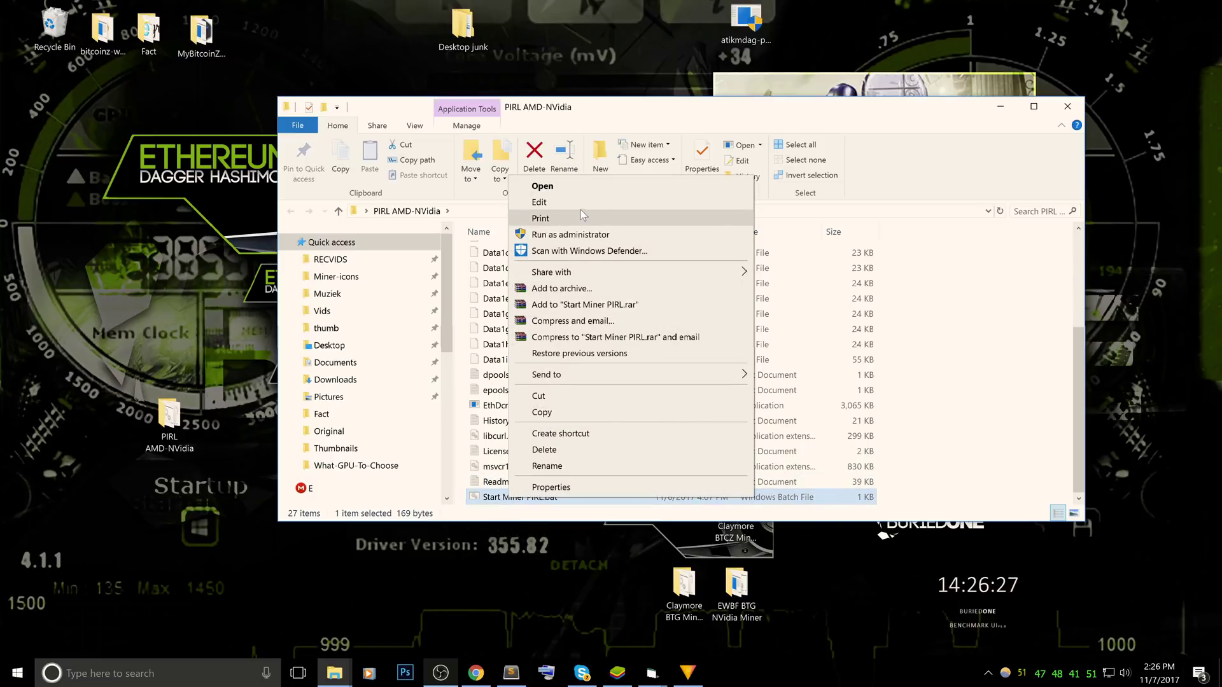
left_click(568, 185)
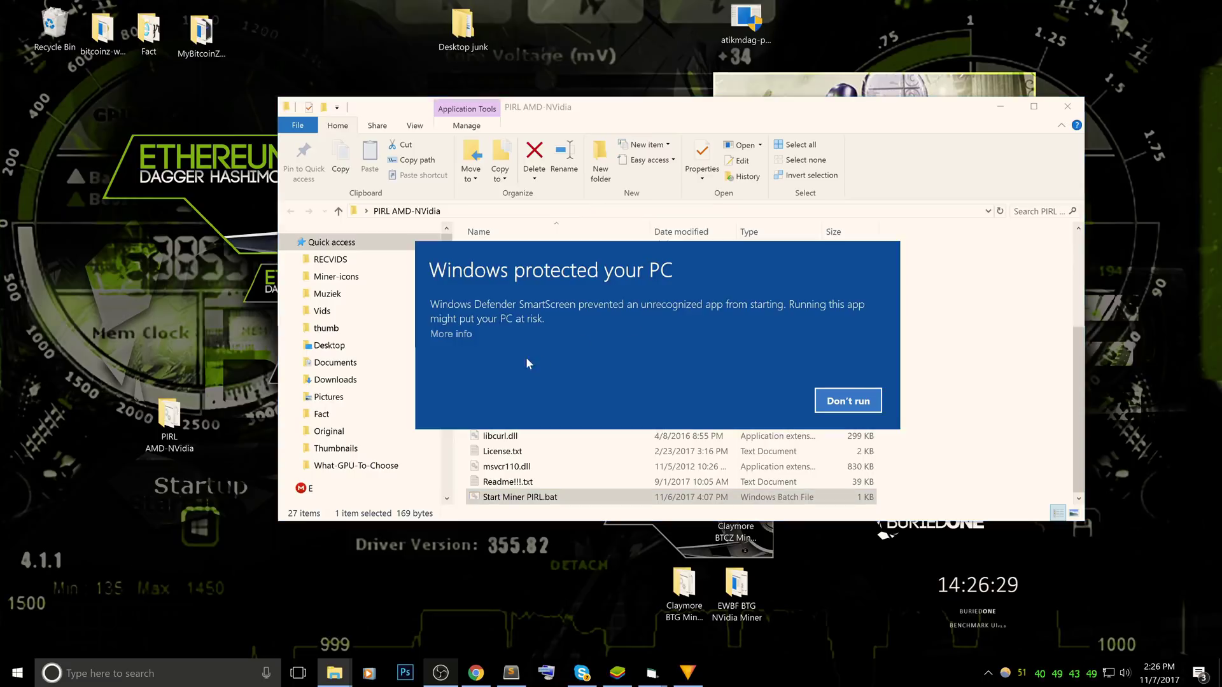
left_click(445, 334)
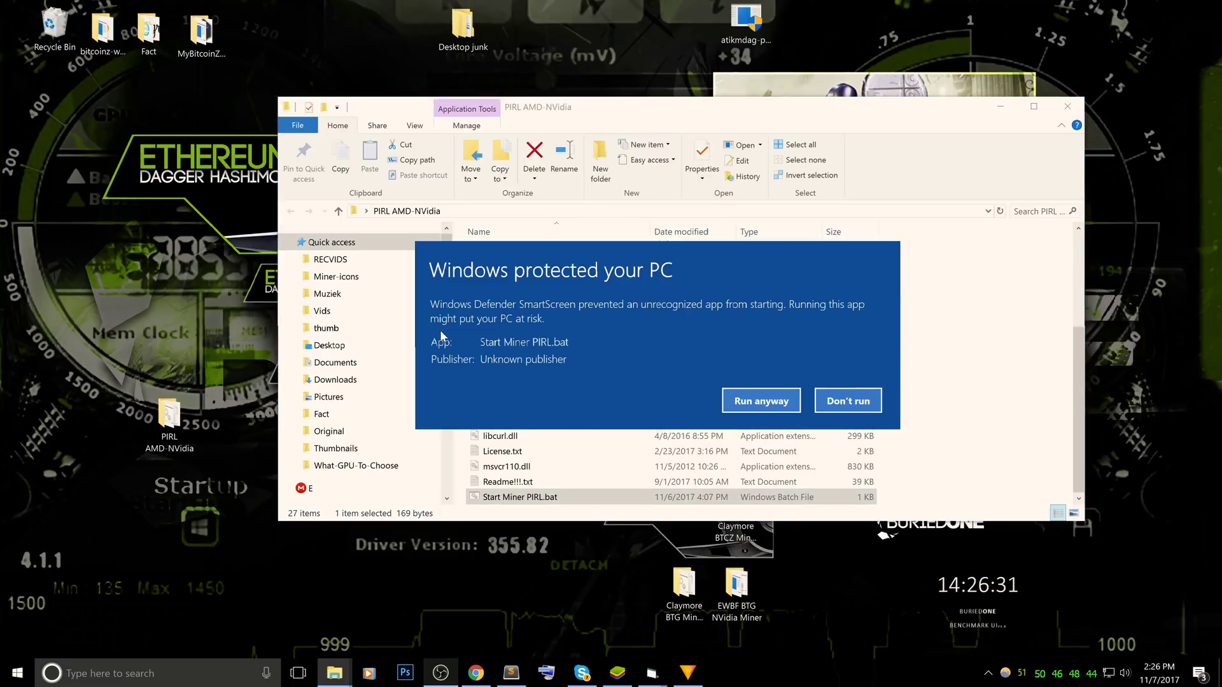
left_click(724, 412)
key("ctrl+s")
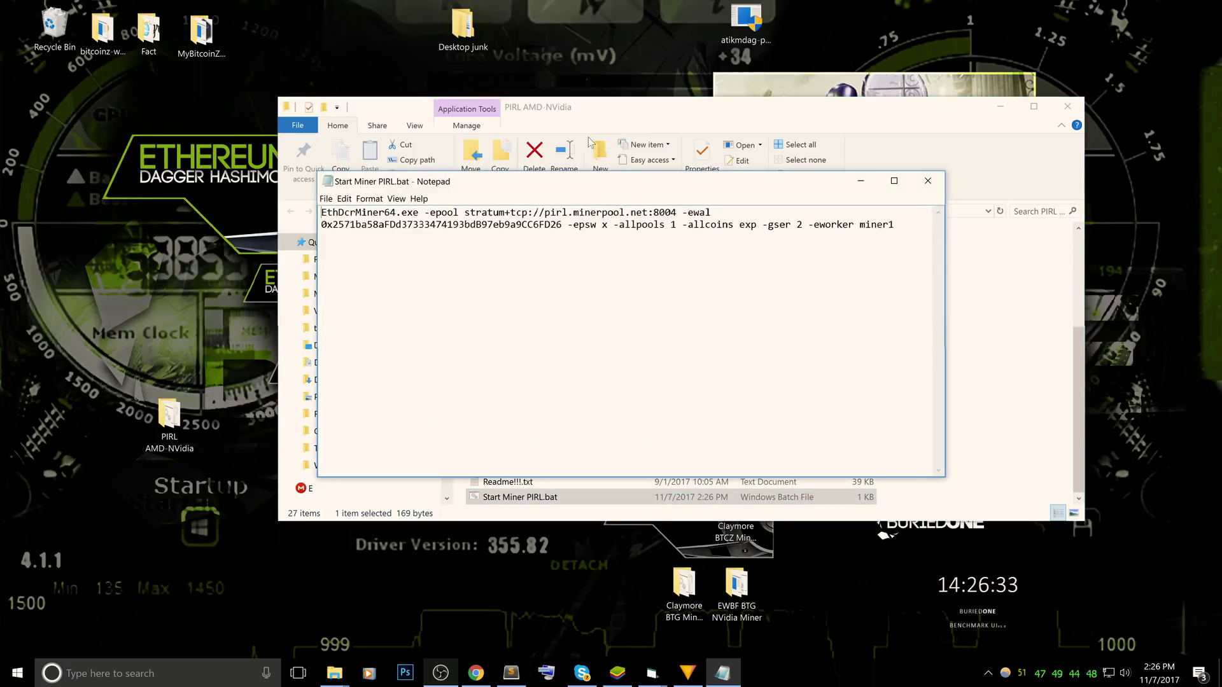
left_click_drag(616, 181, 625, 168)
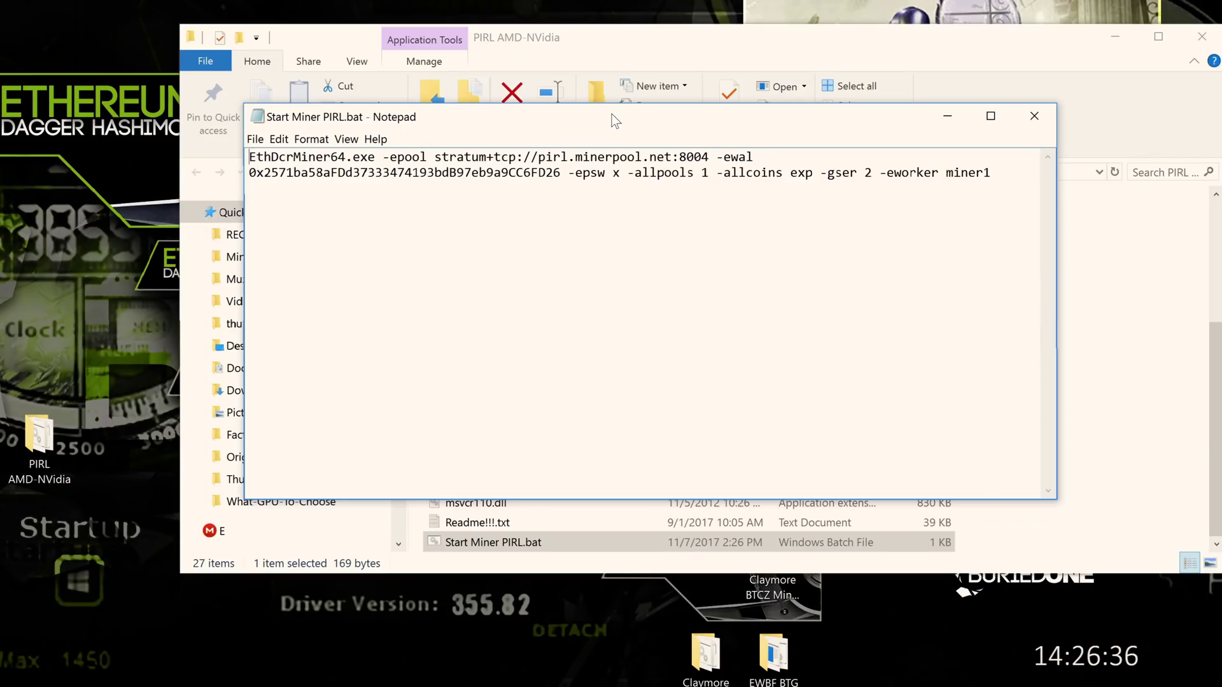
left_click_drag(612, 113, 602, 108)
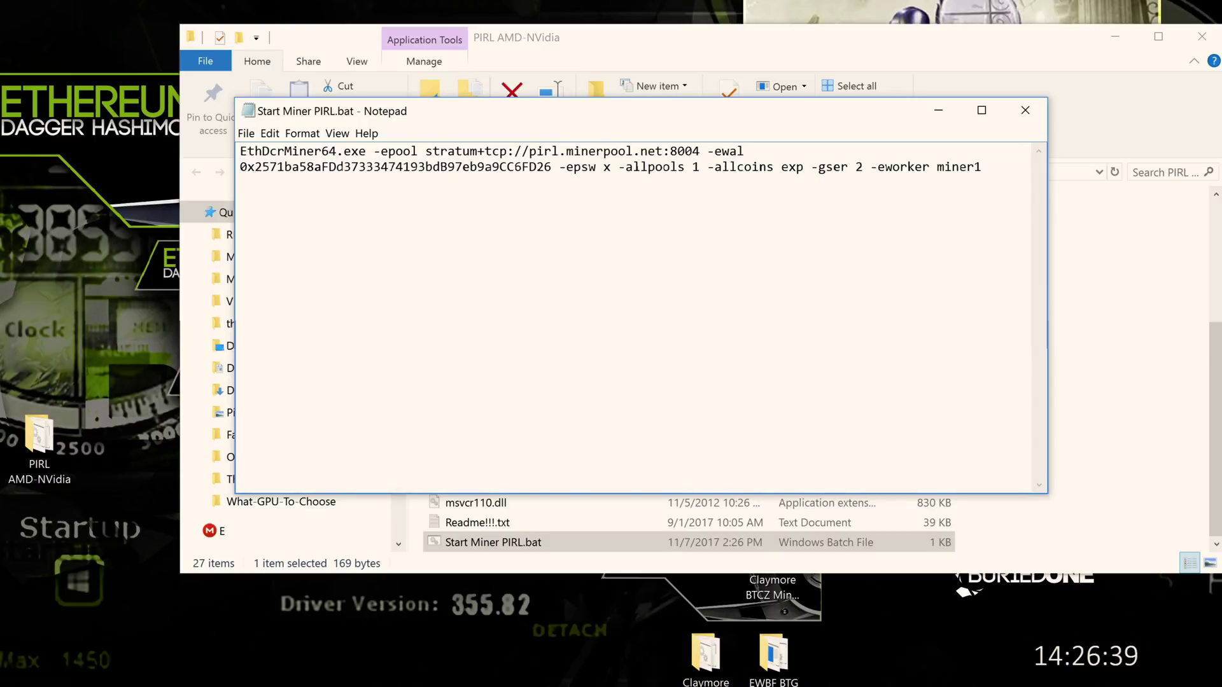
left_click_drag(669, 150, 700, 150)
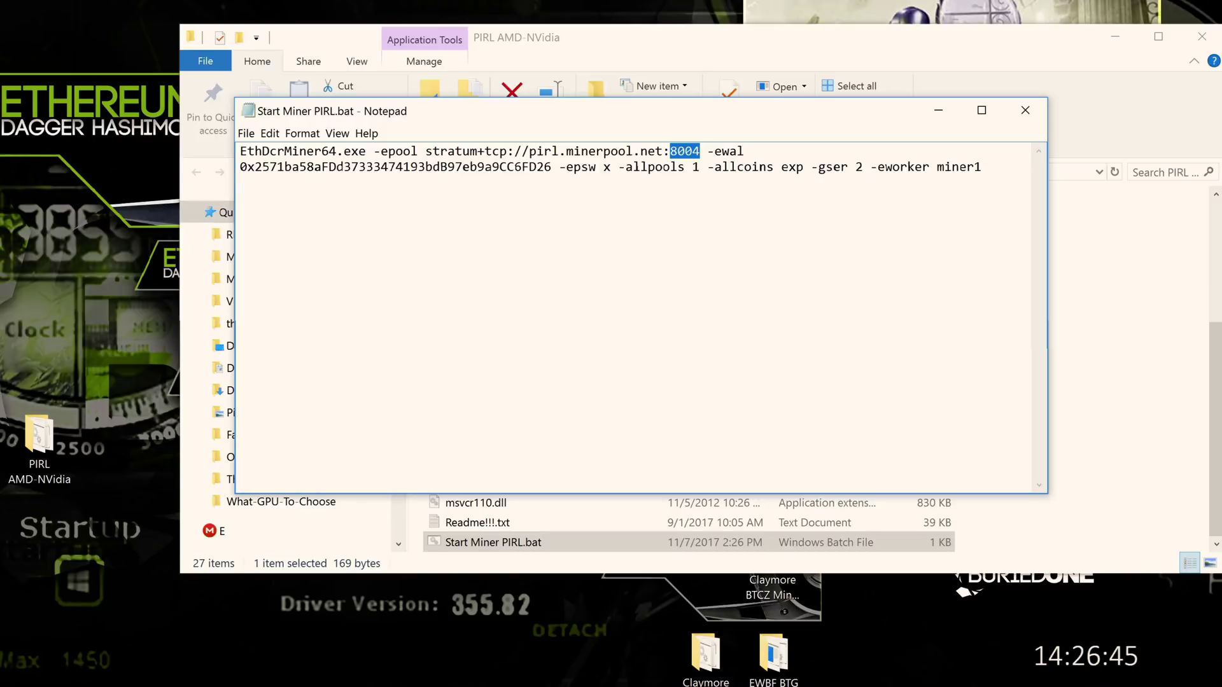
left_click(692, 151)
key("BackSpace")
type("2")
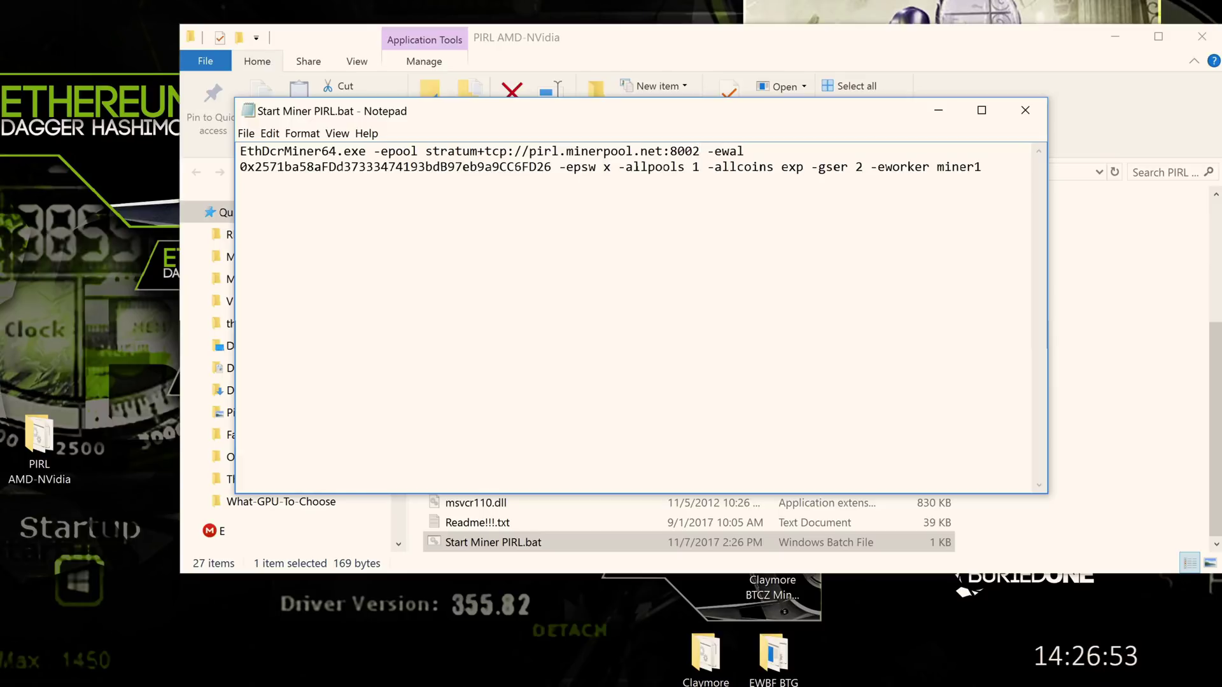
key("BackSpace")
key("BackSpace")
type("44")
key("BackSpace")
key("BackSpace")
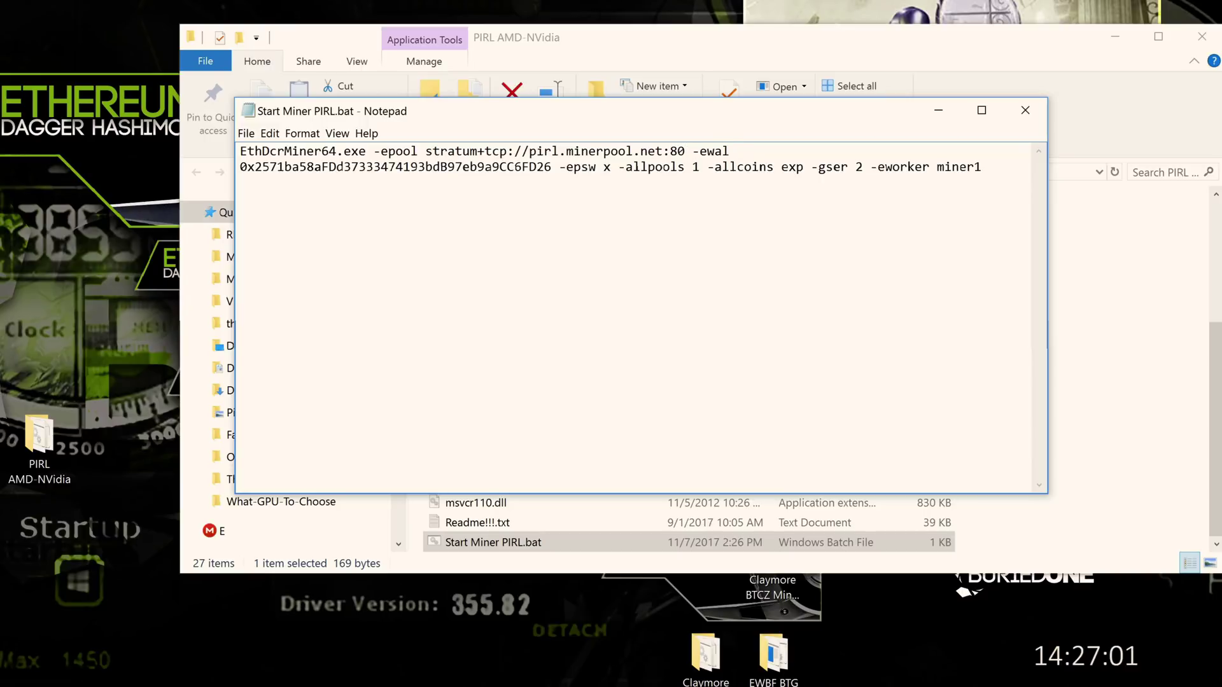
type("04")
left_click_drag(706, 150, 441, 151)
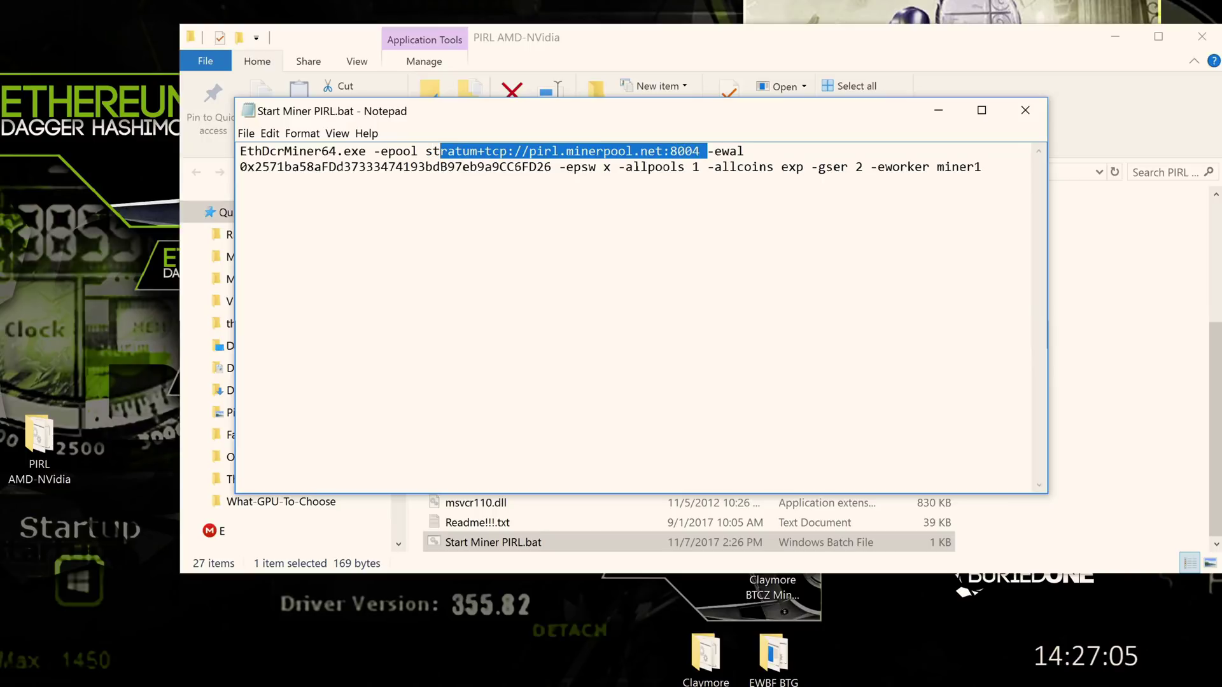
left_click(441, 150)
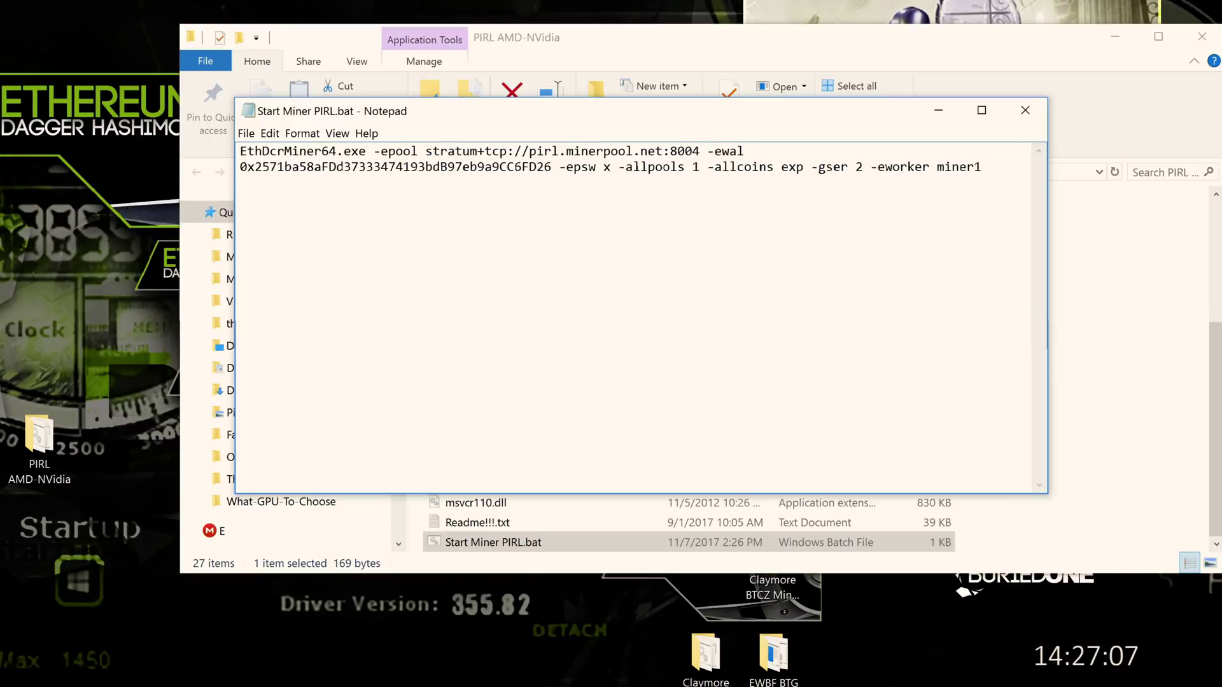
Change the -eworker name from miner1 to Test1 in Start Miner PIRL.bat and save
left_click_drag(551, 167, 240, 167)
left_click(246, 166)
left_click(551, 167)
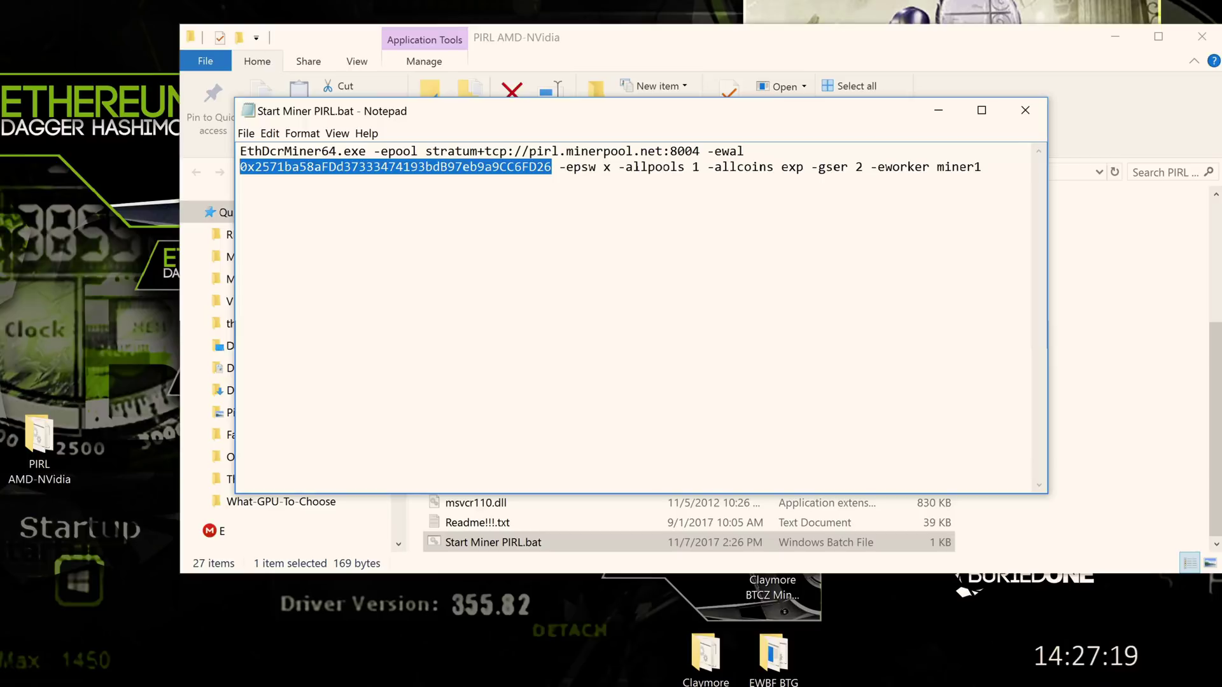
left_click_drag(936, 167, 981, 166)
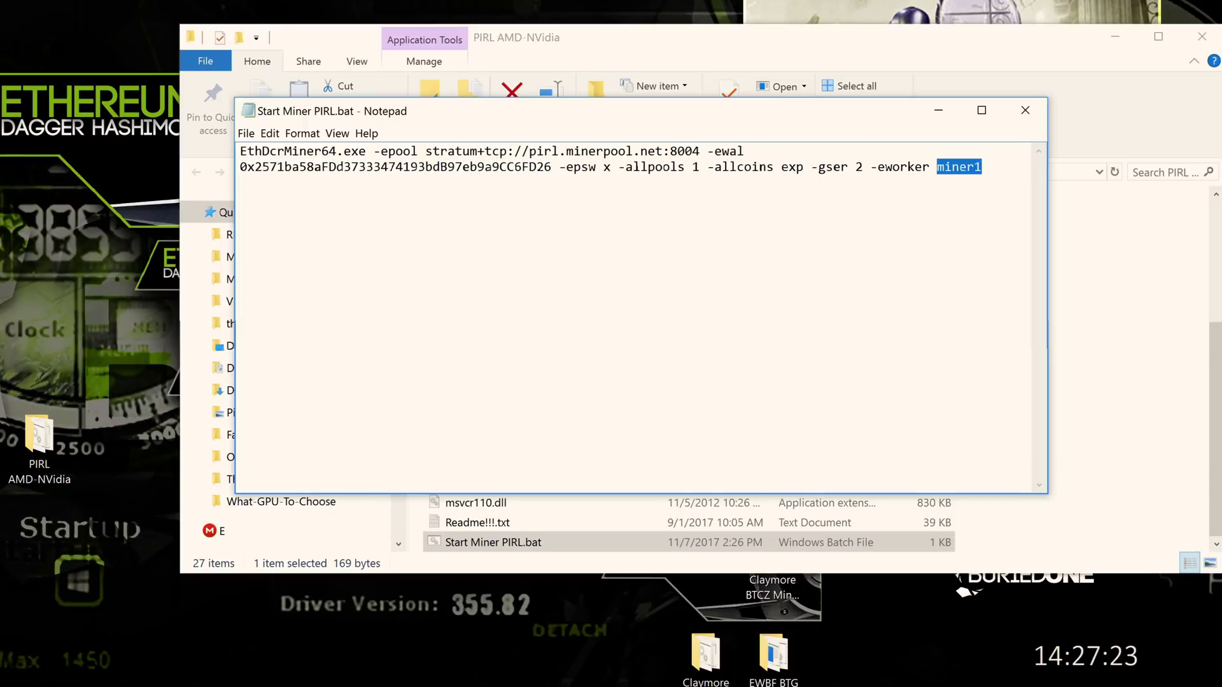
type("Te")
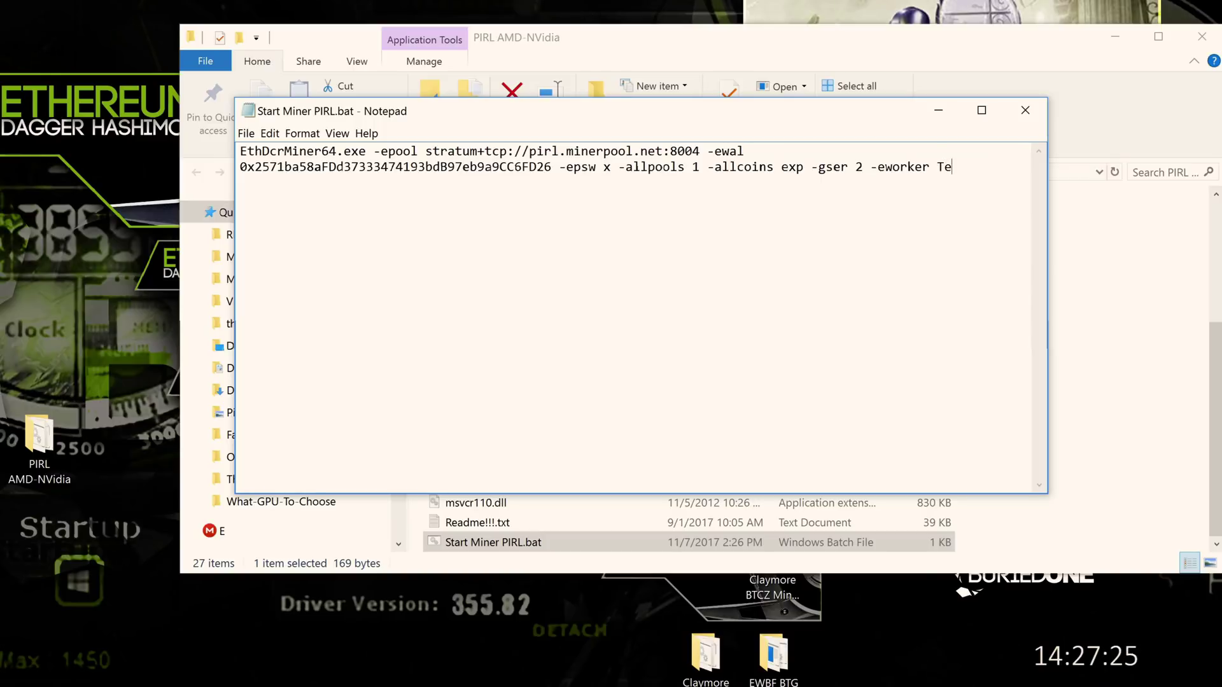
type("st1")
left_click(246, 133)
left_click(261, 182)
Close Notepad and launch Start Miner PIRL.bat to start the miner
left_click(1025, 110)
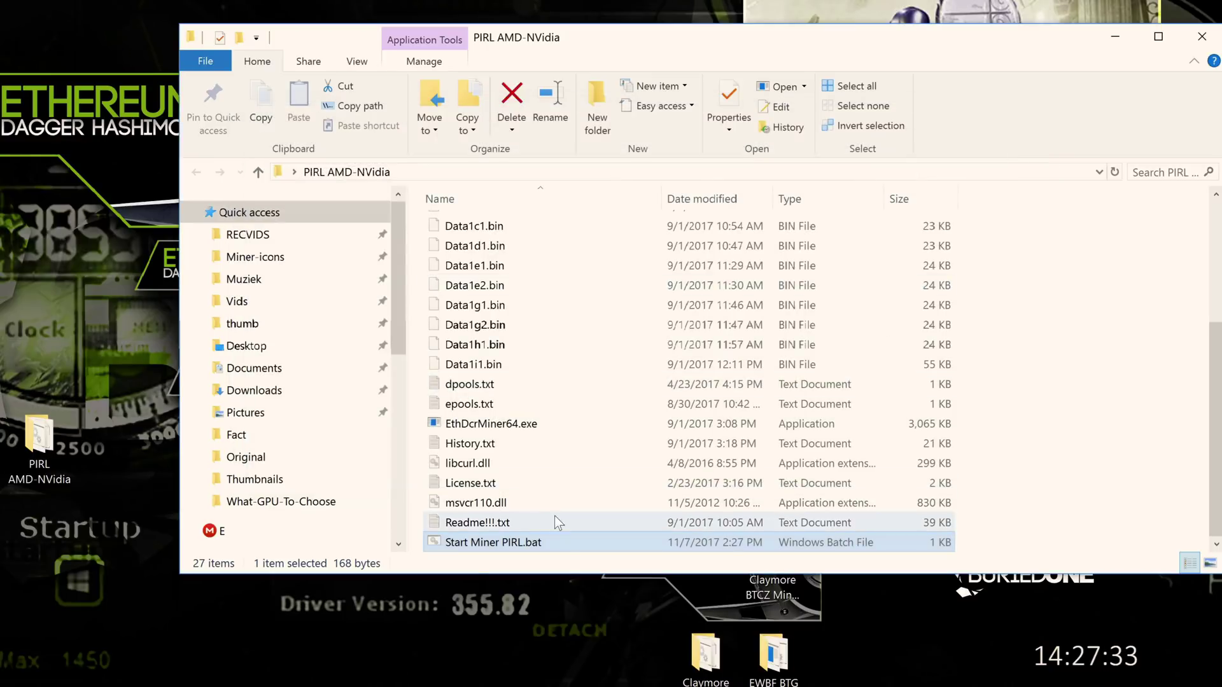
double_click(532, 542)
left_click(1145, 33)
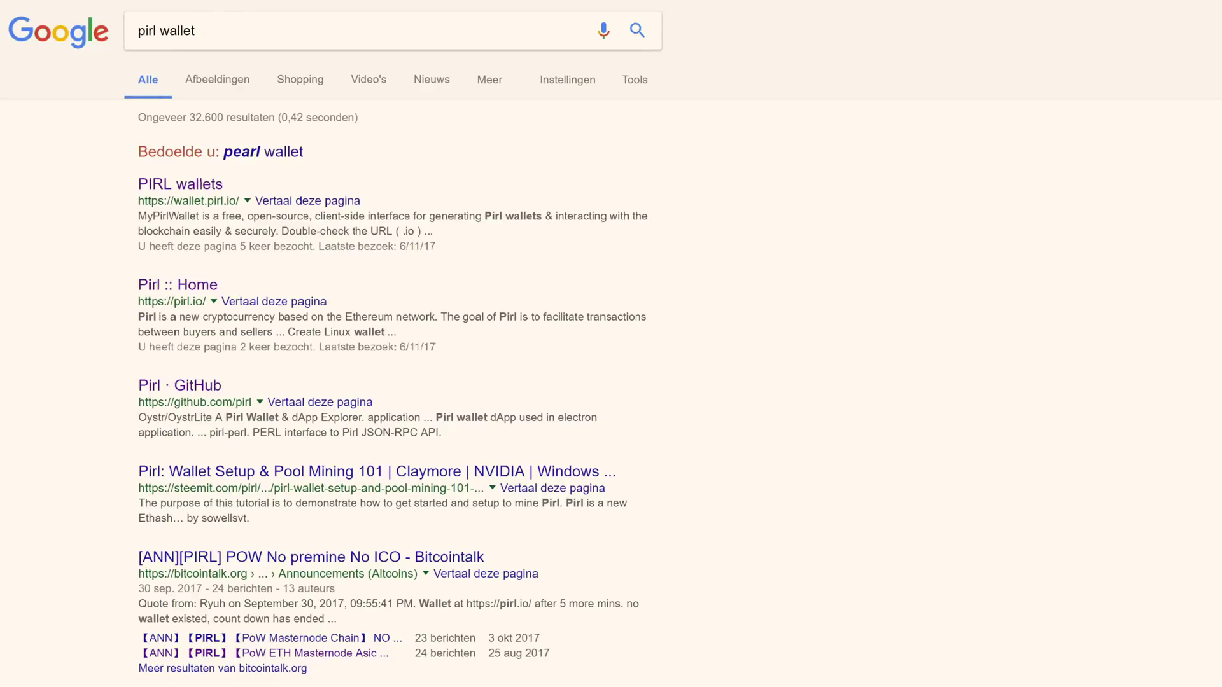
Go to wallet.pirl.io from the results and replace the autofilled password with a new one
left_click(189, 190)
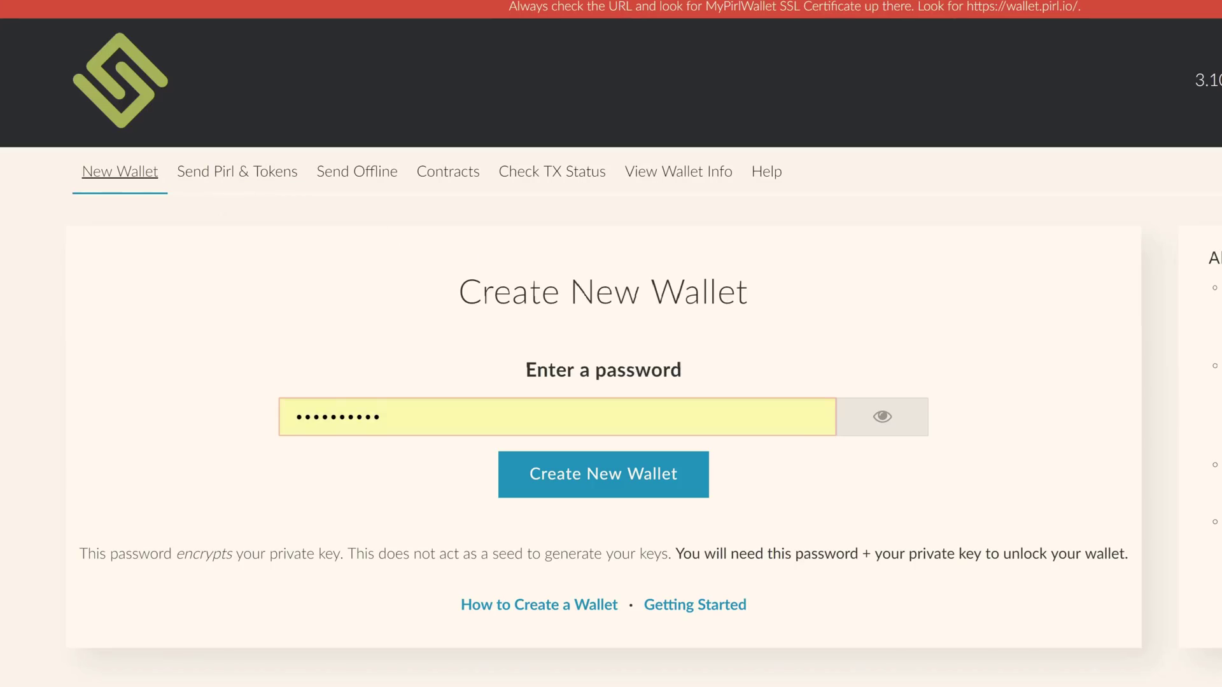
left_click_drag(459, 293, 766, 283)
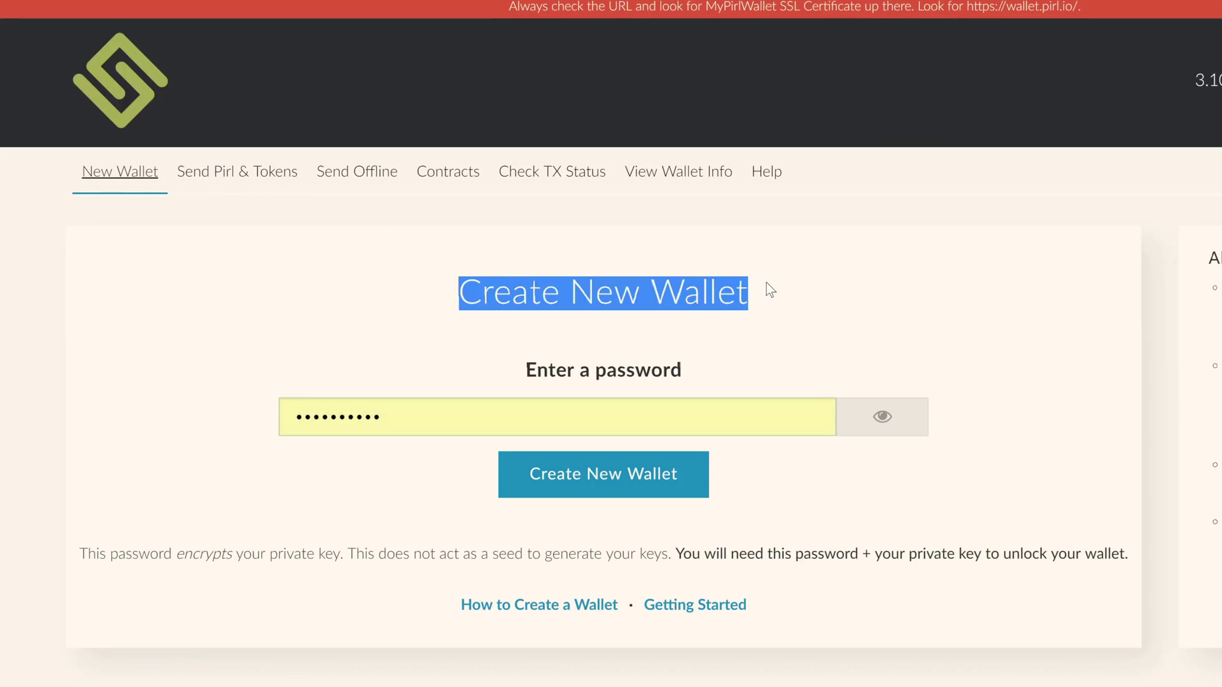
left_click(766, 294)
scroll(773, 297, "down", 2)
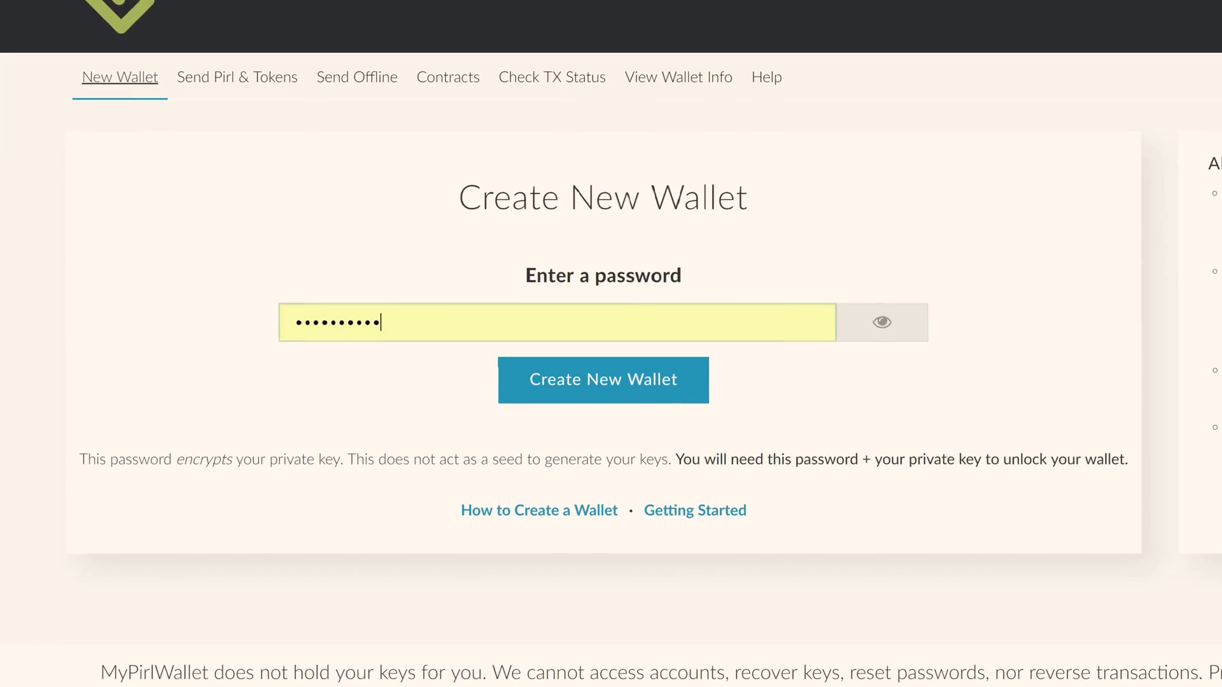
left_click_drag(380, 323, 273, 322)
key("BackSpace")
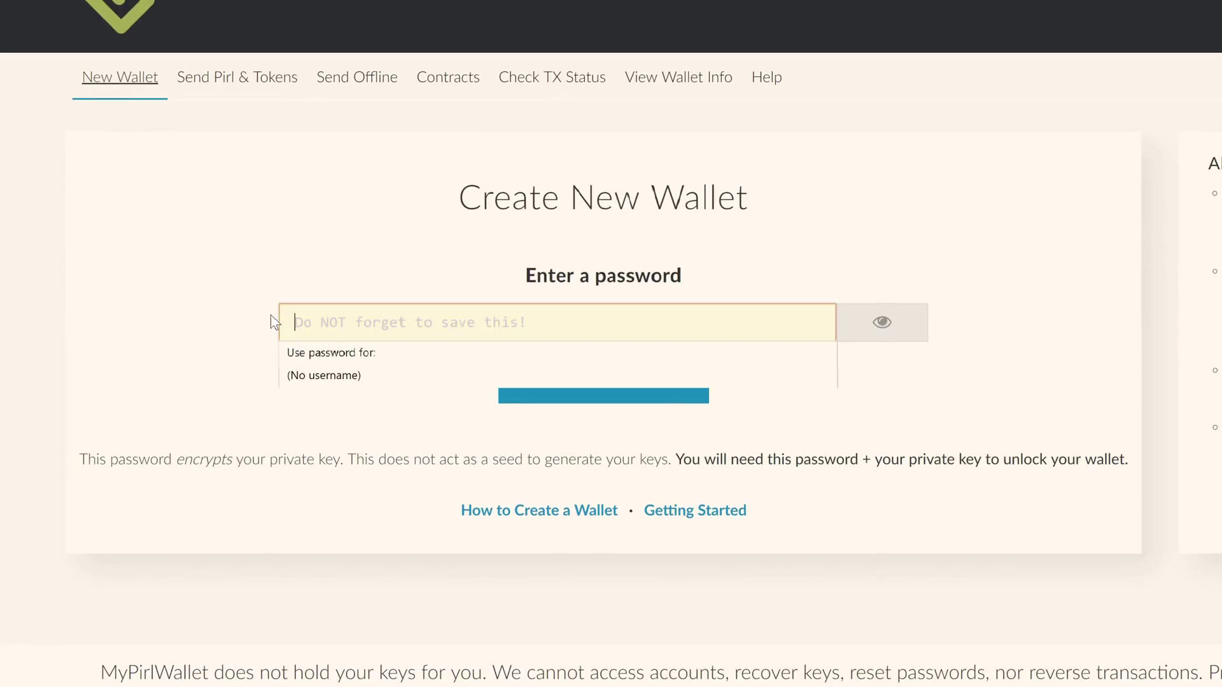
type("*********")
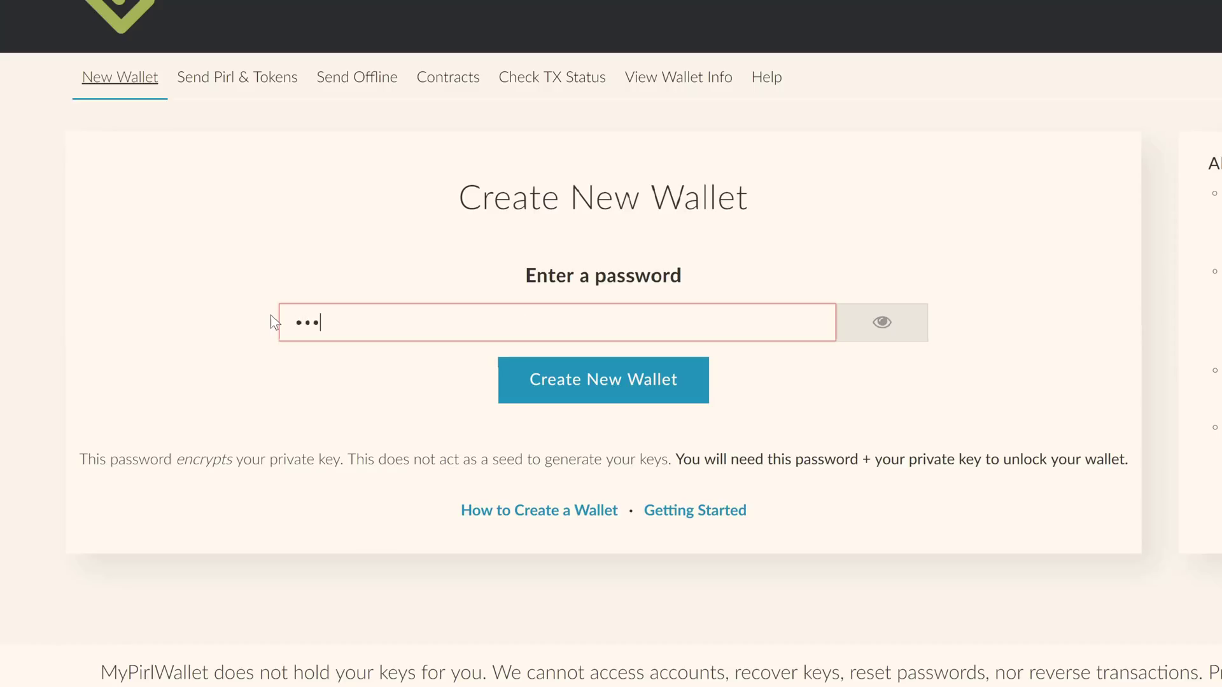
type("*")
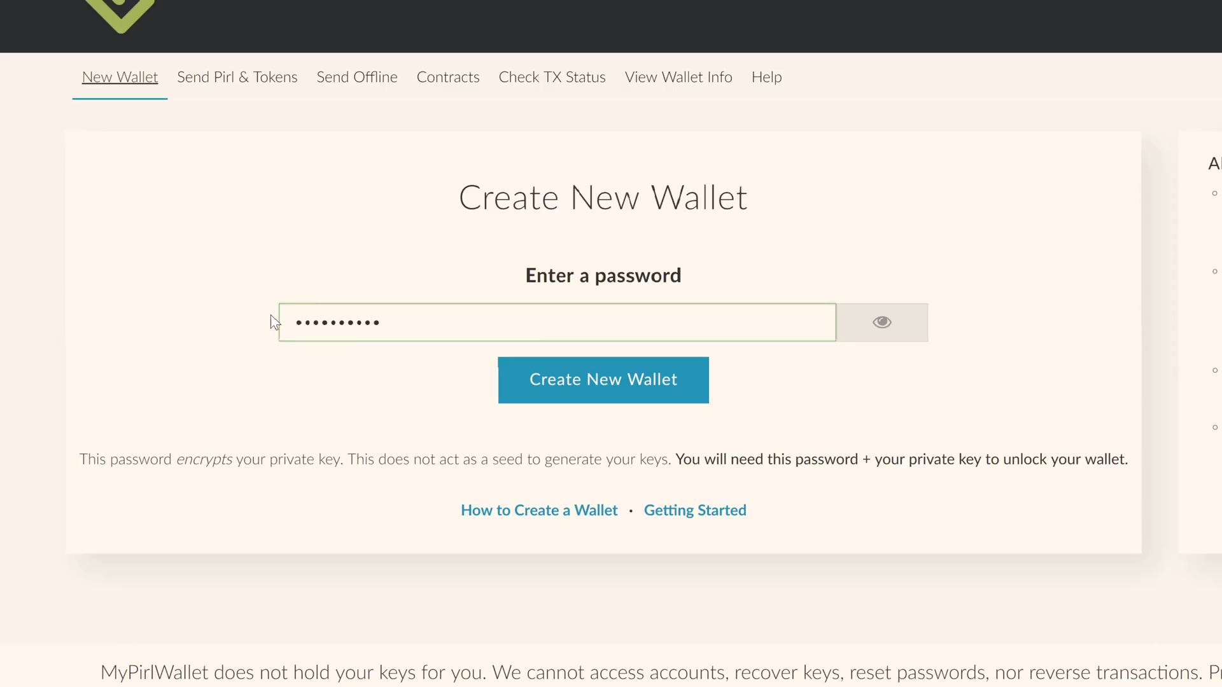
Create the wallet, download its UTC/JSON keystore file and continue past the warning
left_click(580, 390)
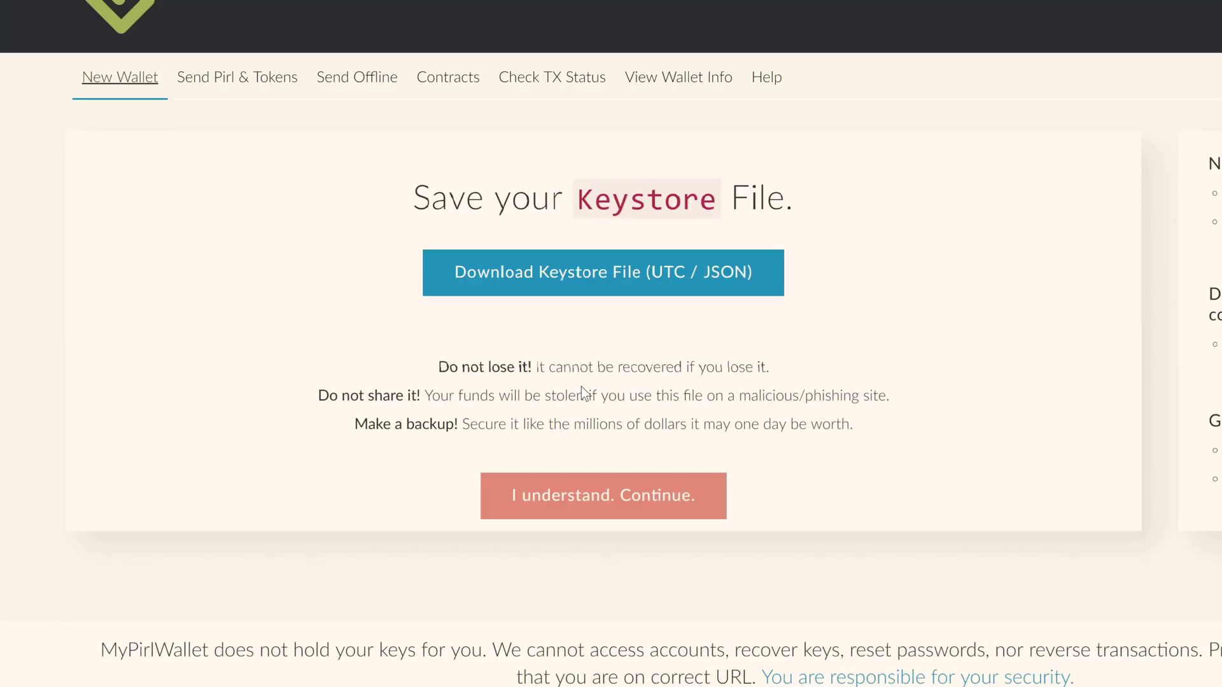
left_click(623, 287)
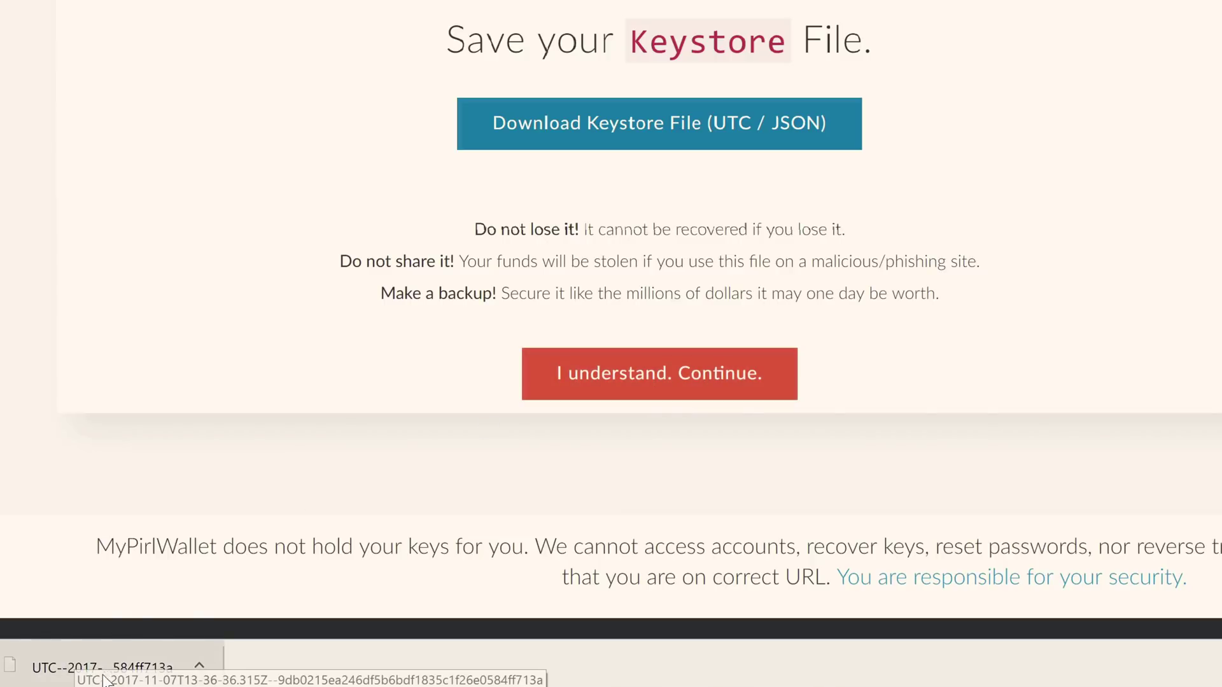
left_click(652, 389)
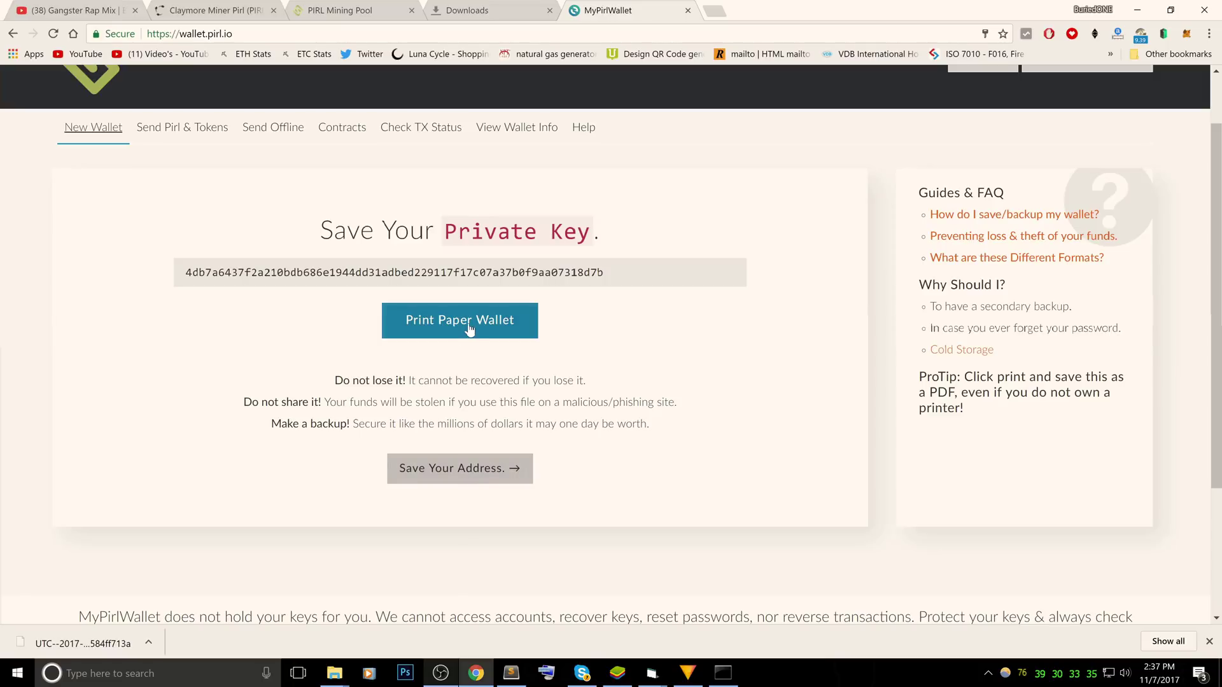
Choose Keystore File unlocking, load the downloaded UTC file and enter the wallet password
left_click(453, 476)
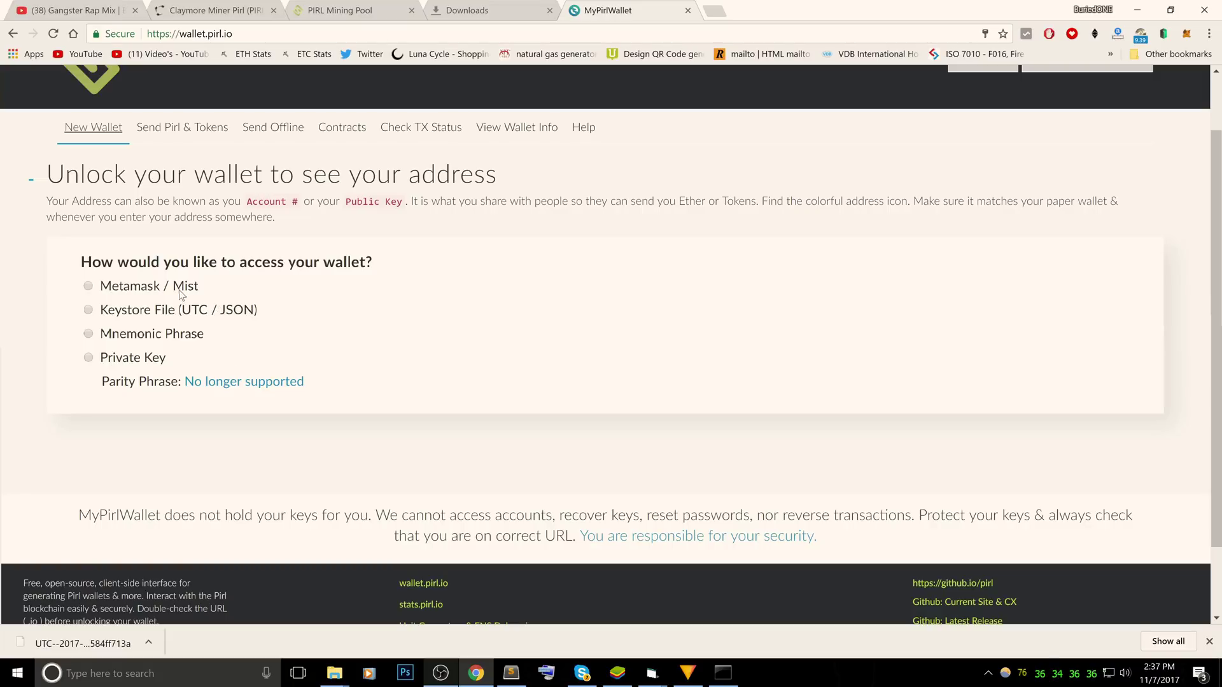
left_click(159, 310)
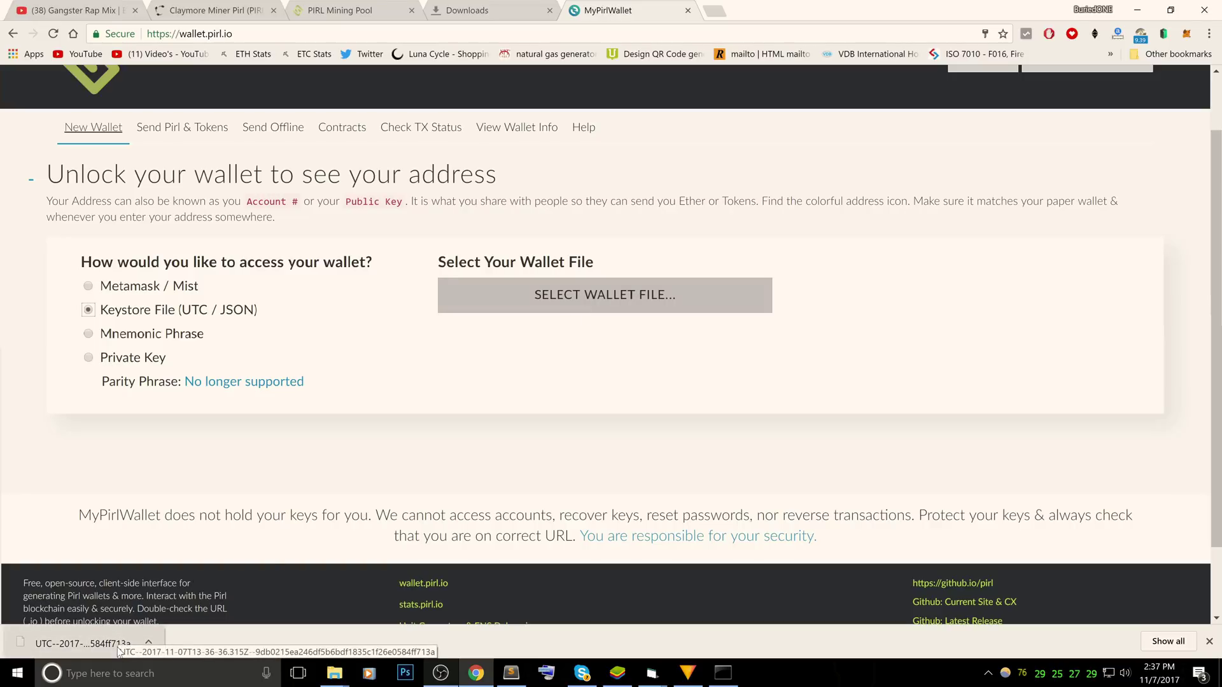
left_click(571, 308)
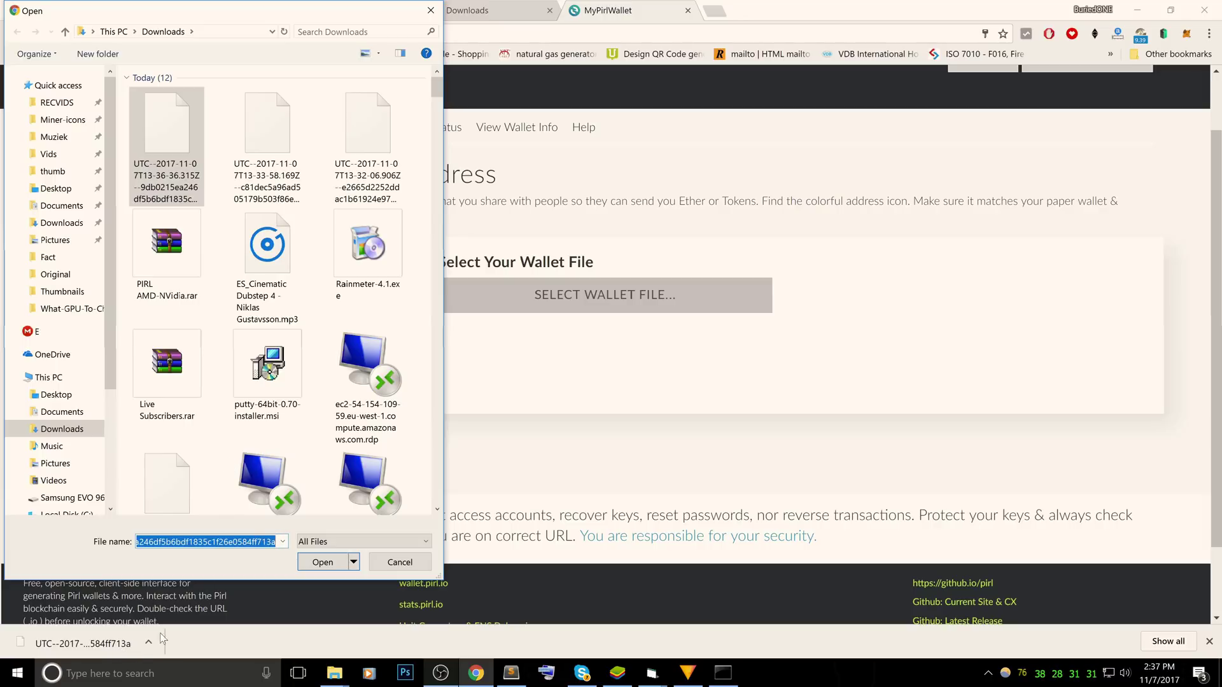
left_click(329, 564)
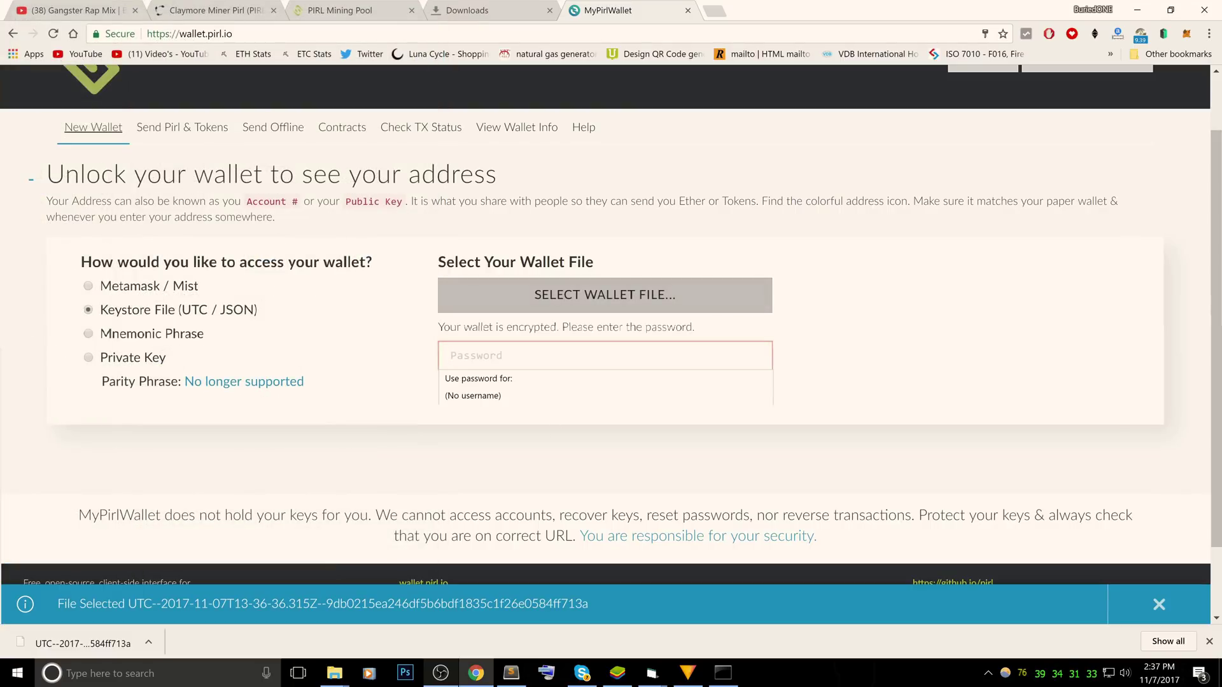
type("•••••••")
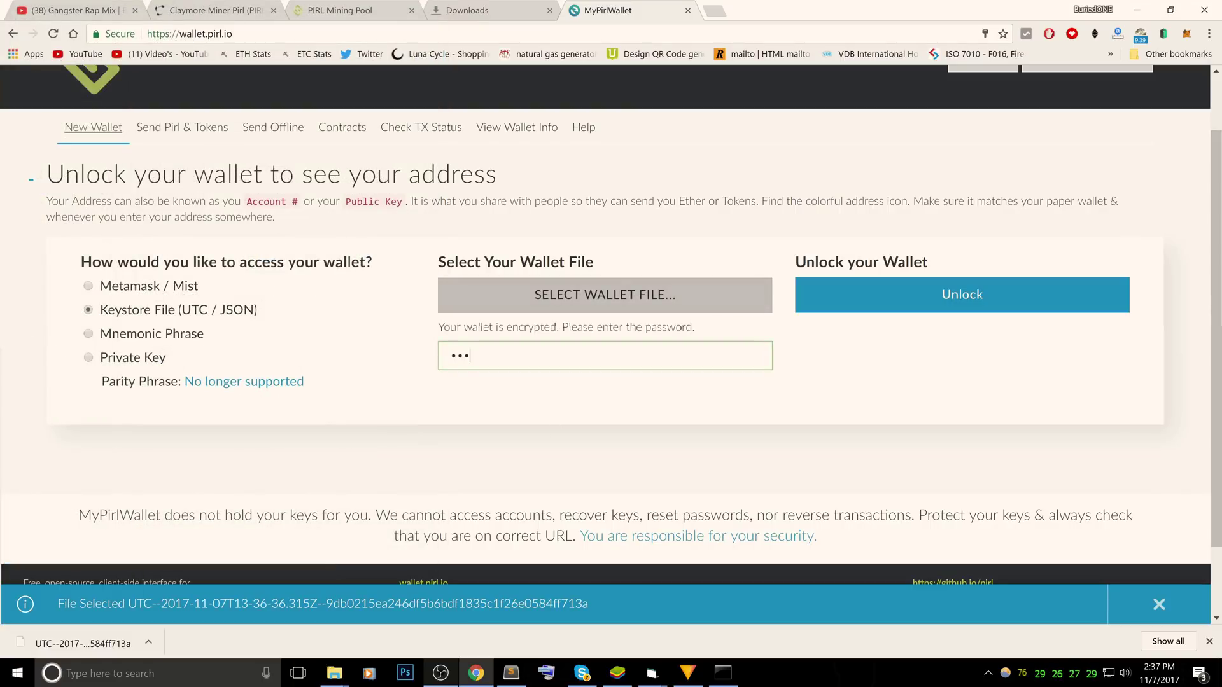
type("•••")
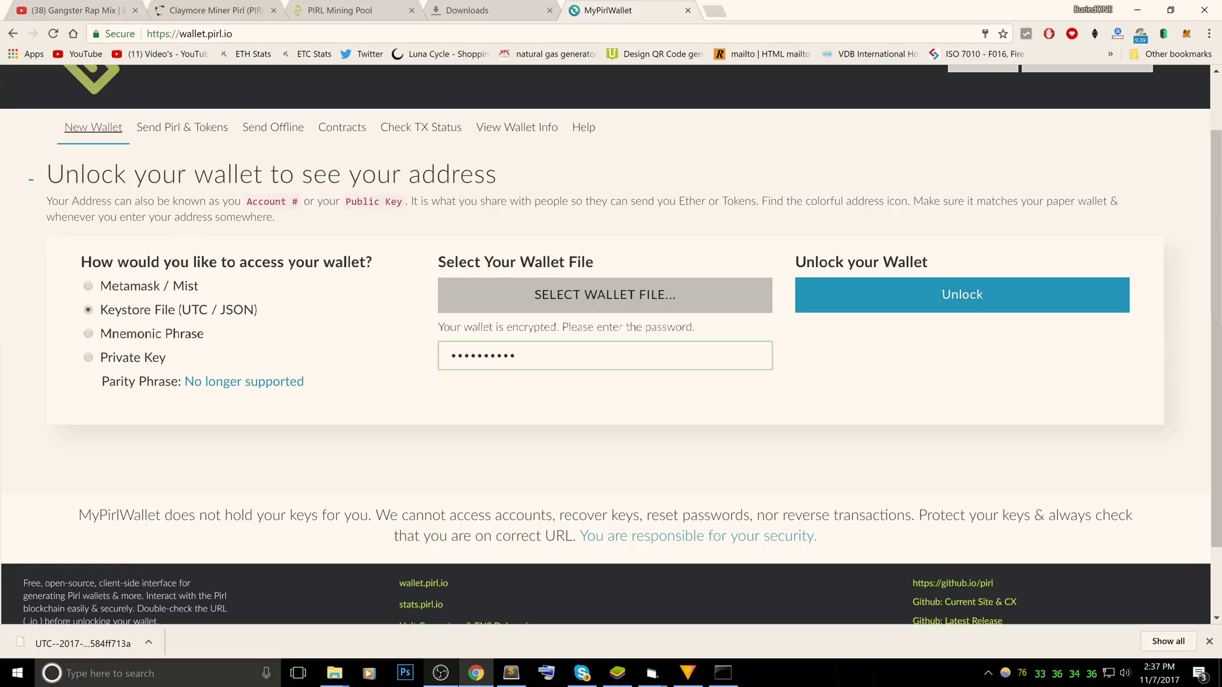
Unlock the new wallet and highlight its account address and 0 PIRL balance
left_click(924, 295)
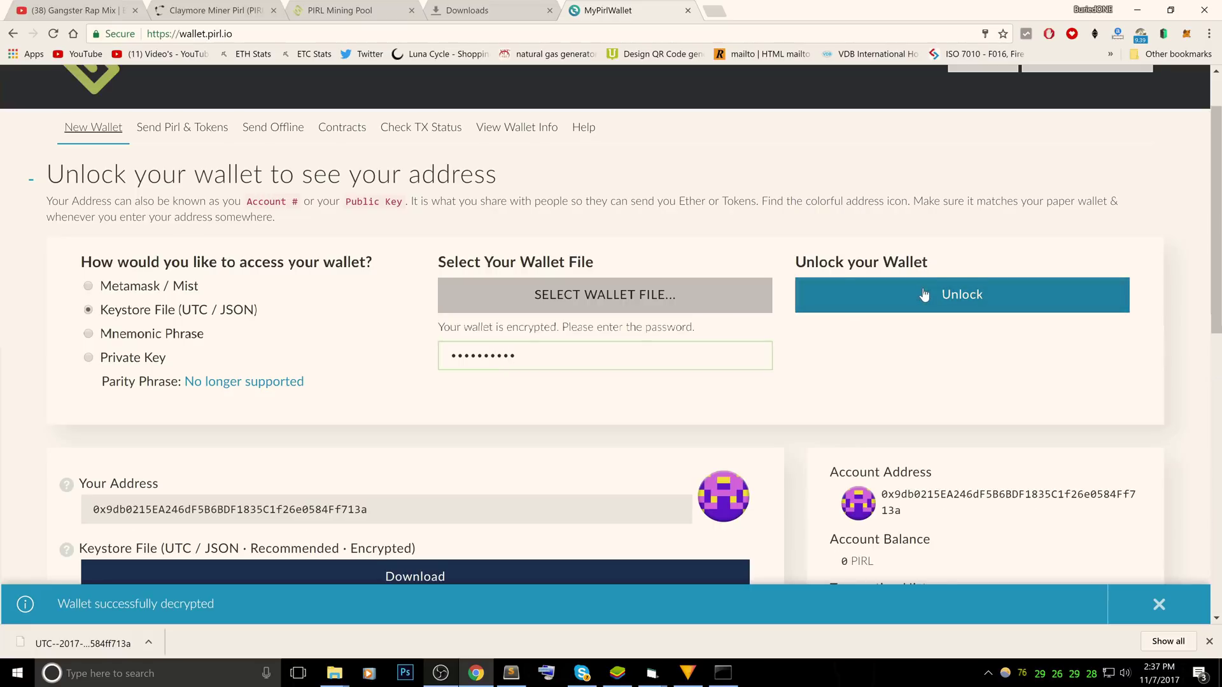
scroll(924, 295, "down", 2)
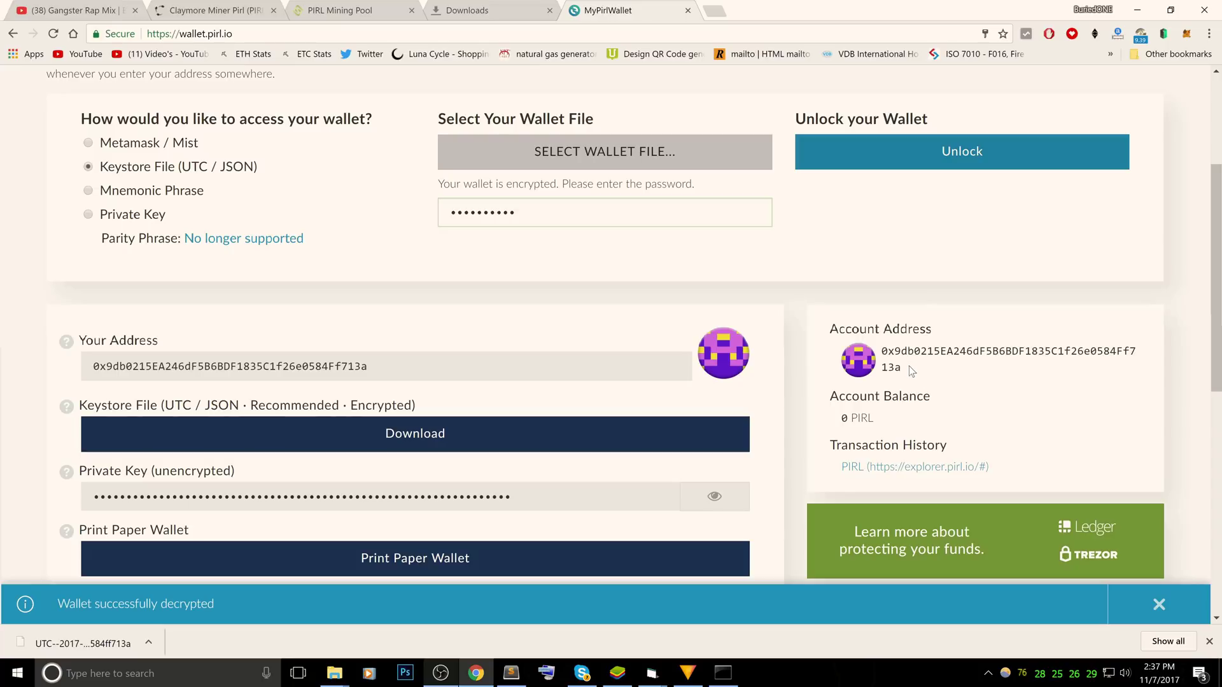
left_click_drag(908, 365, 876, 341)
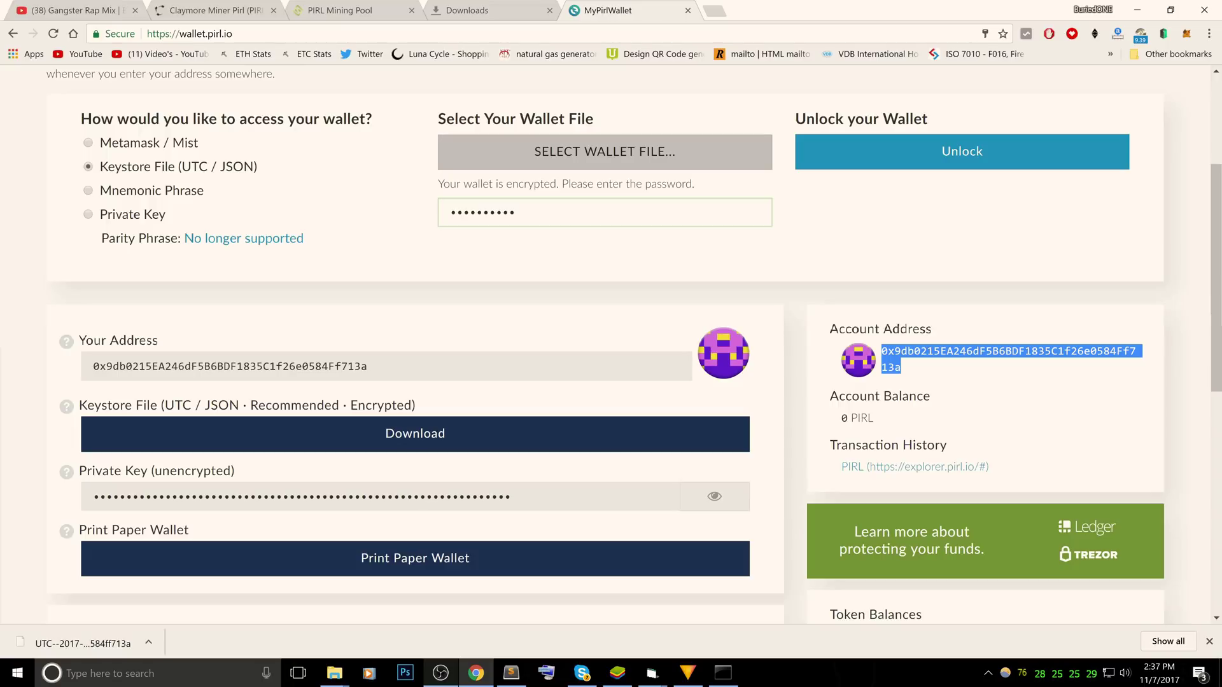
left_click_drag(839, 418, 932, 415)
left_click(940, 417)
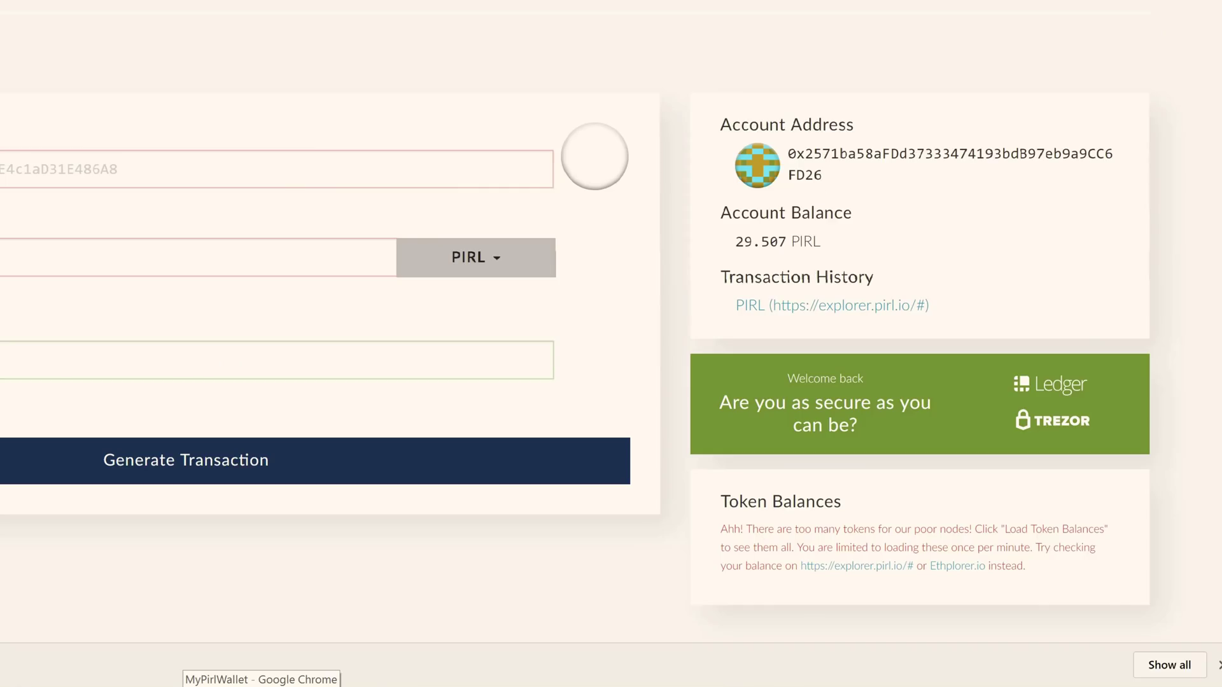
Point out the 29.507 PIRL balance, then copy the funded wallet's account address
left_click_drag(731, 254, 817, 254)
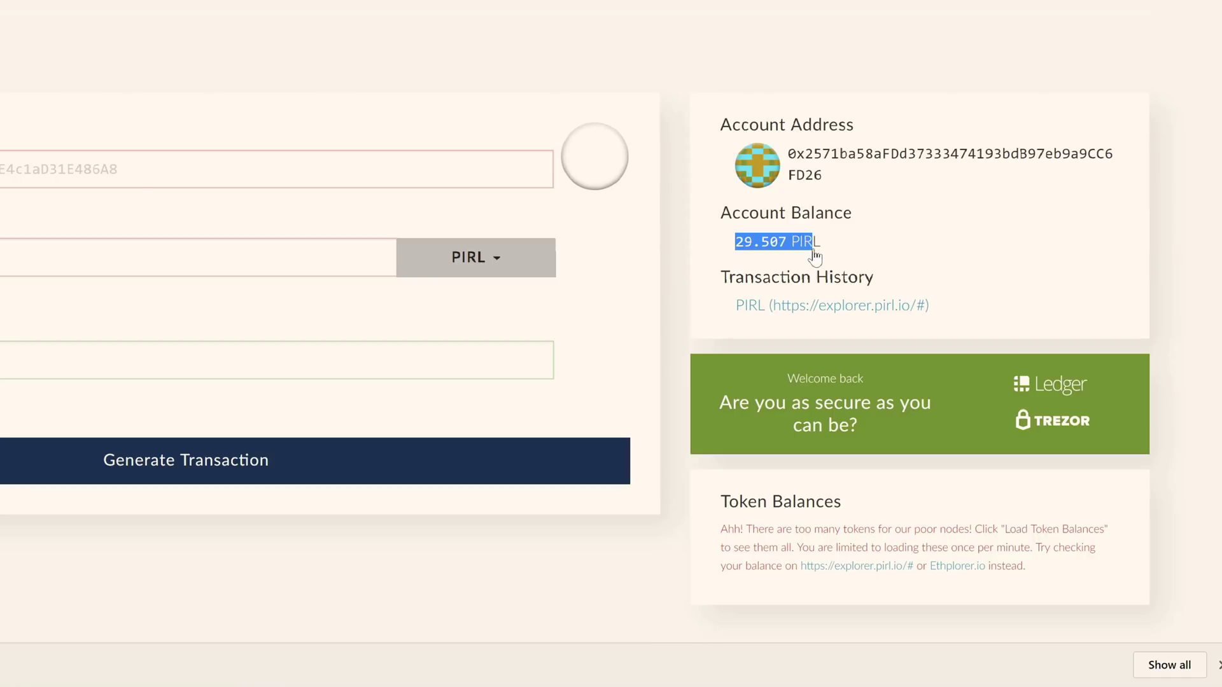
left_click(879, 251)
left_click_drag(823, 176, 788, 154)
right_click(789, 155)
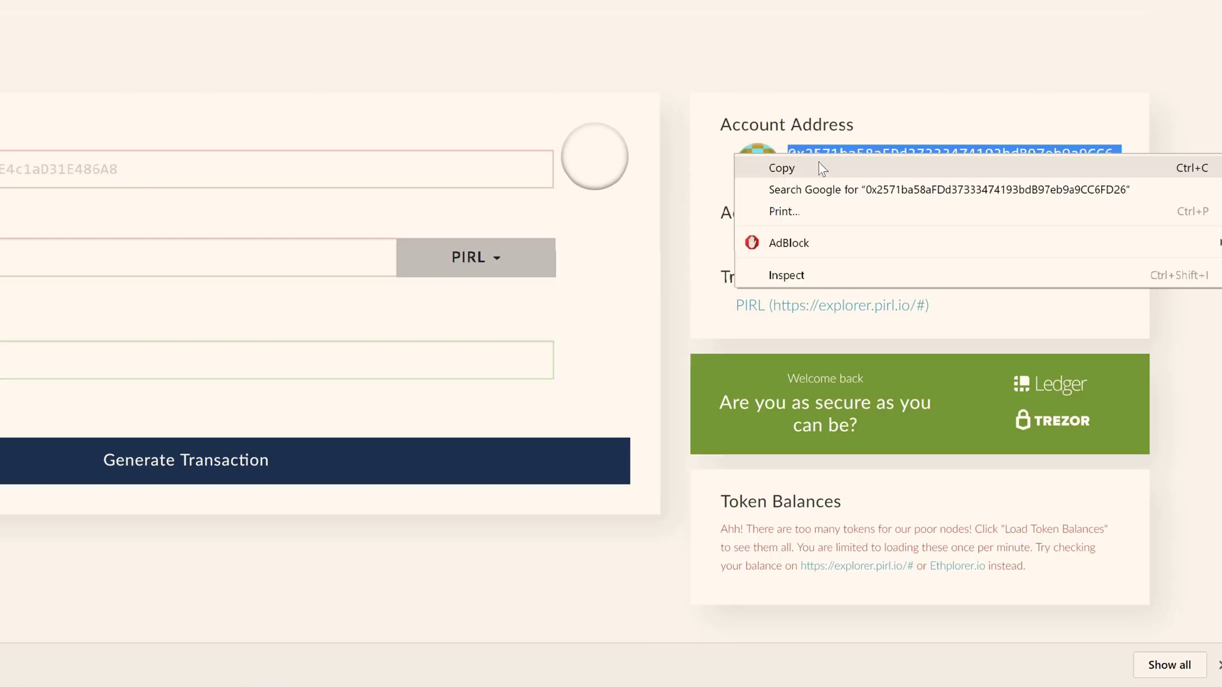
left_click(821, 167)
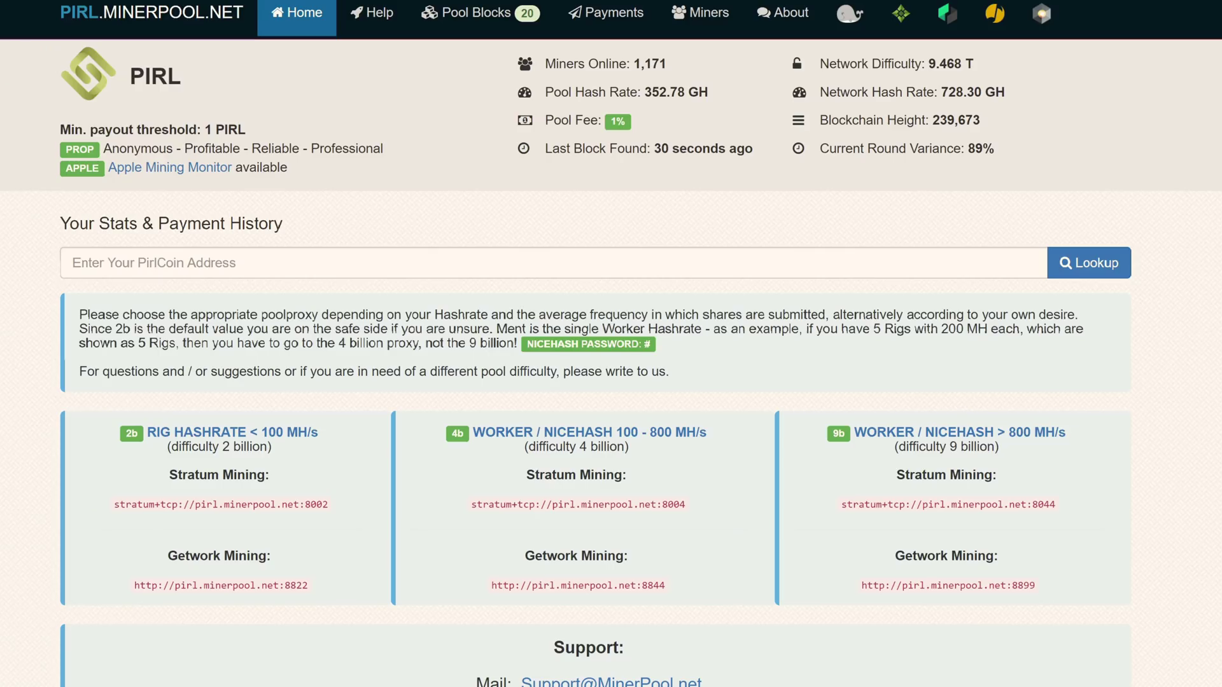
Look up the pasted wallet address on the minerpool and point out the Test1 worker
left_click(73, 263)
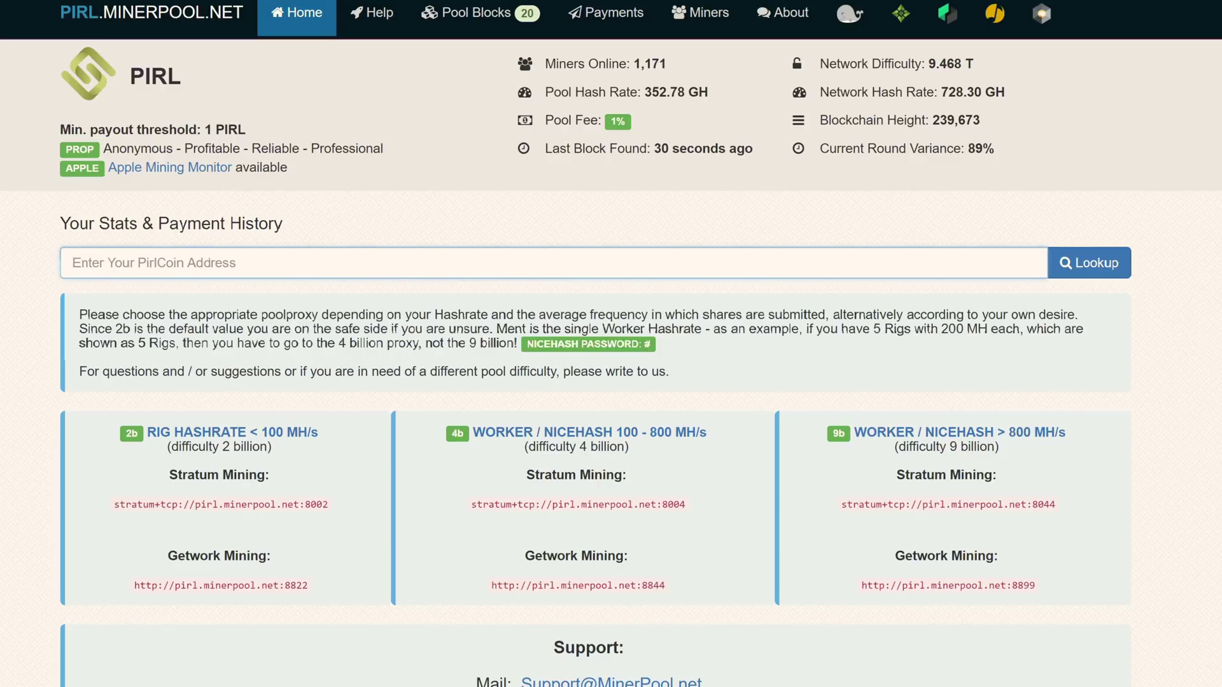
key("ctrl+v")
left_click(1089, 263)
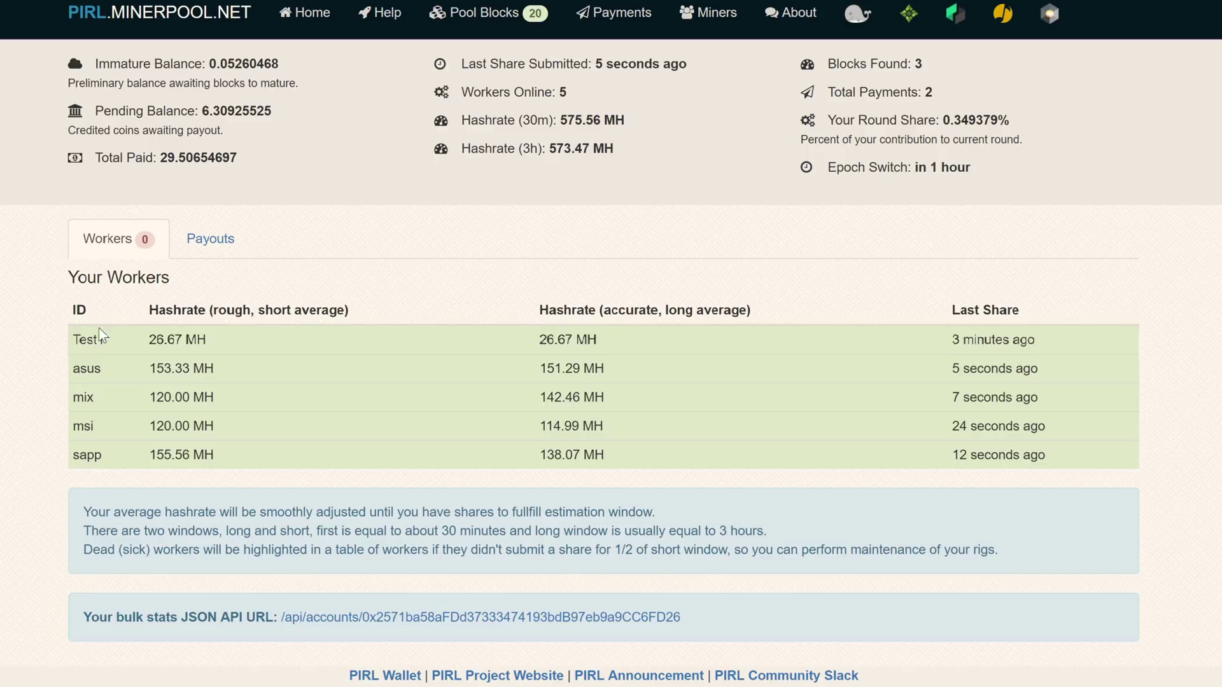
left_click_drag(63, 341, 130, 337)
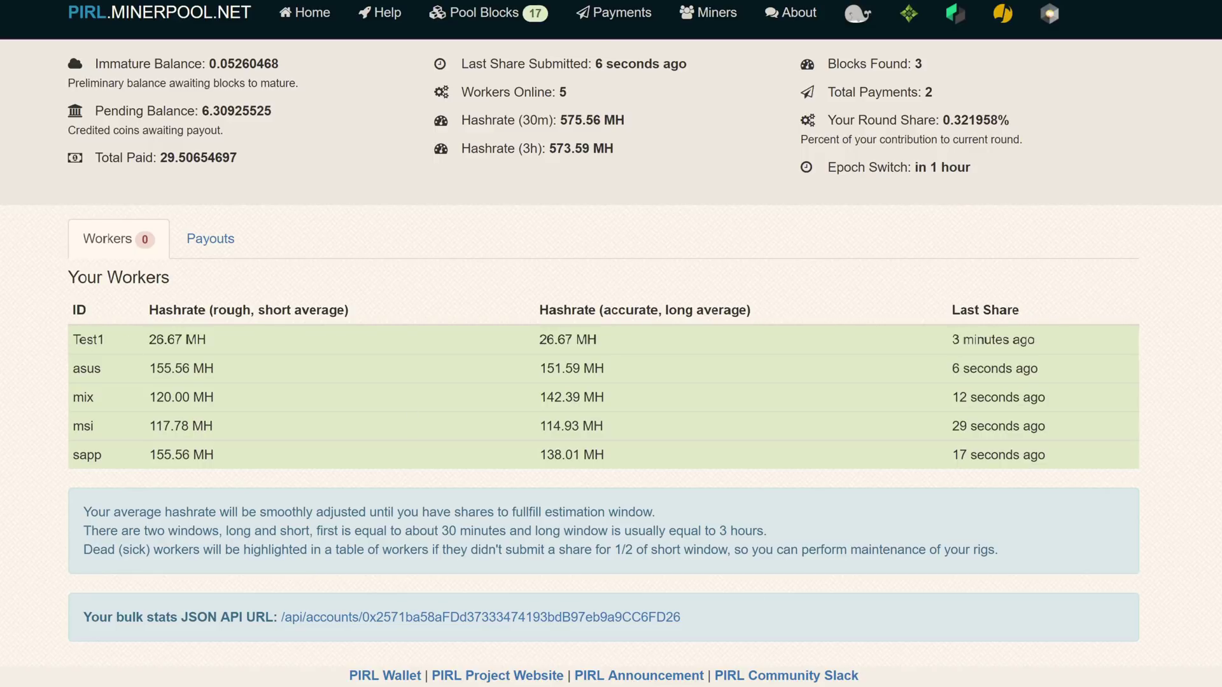
Check the running miner console, then minimize it to return to the stats page
key("alt+Tab")
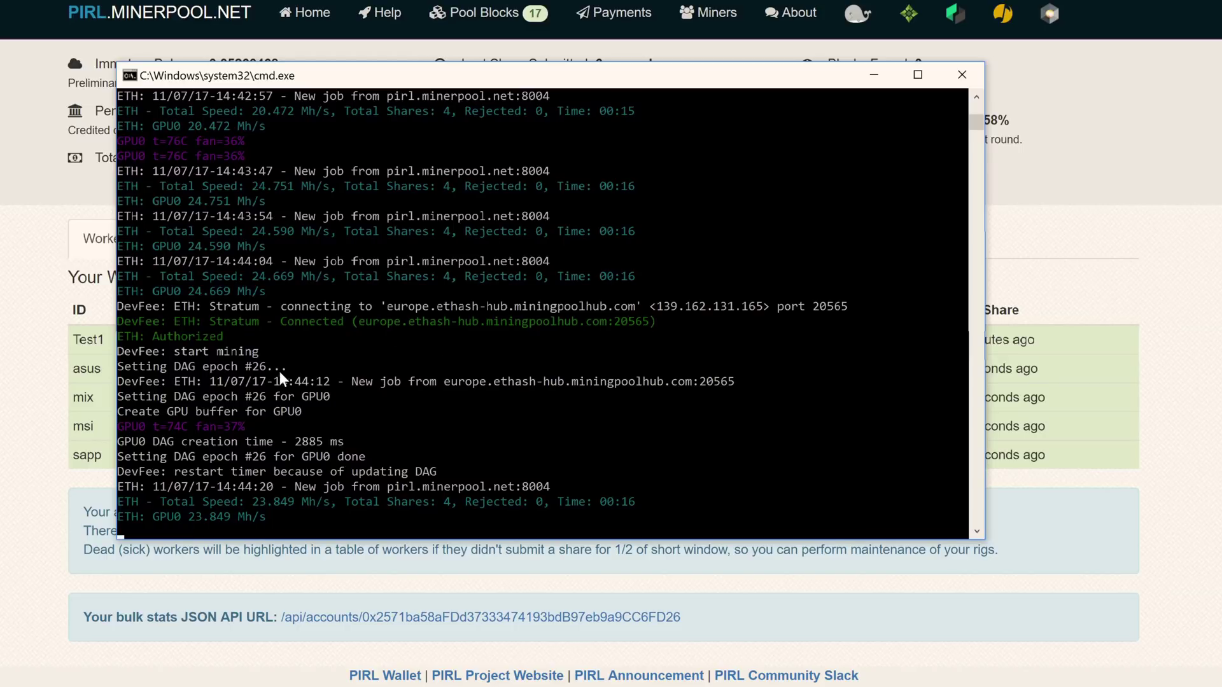
scroll(319, 331, "up", 8)
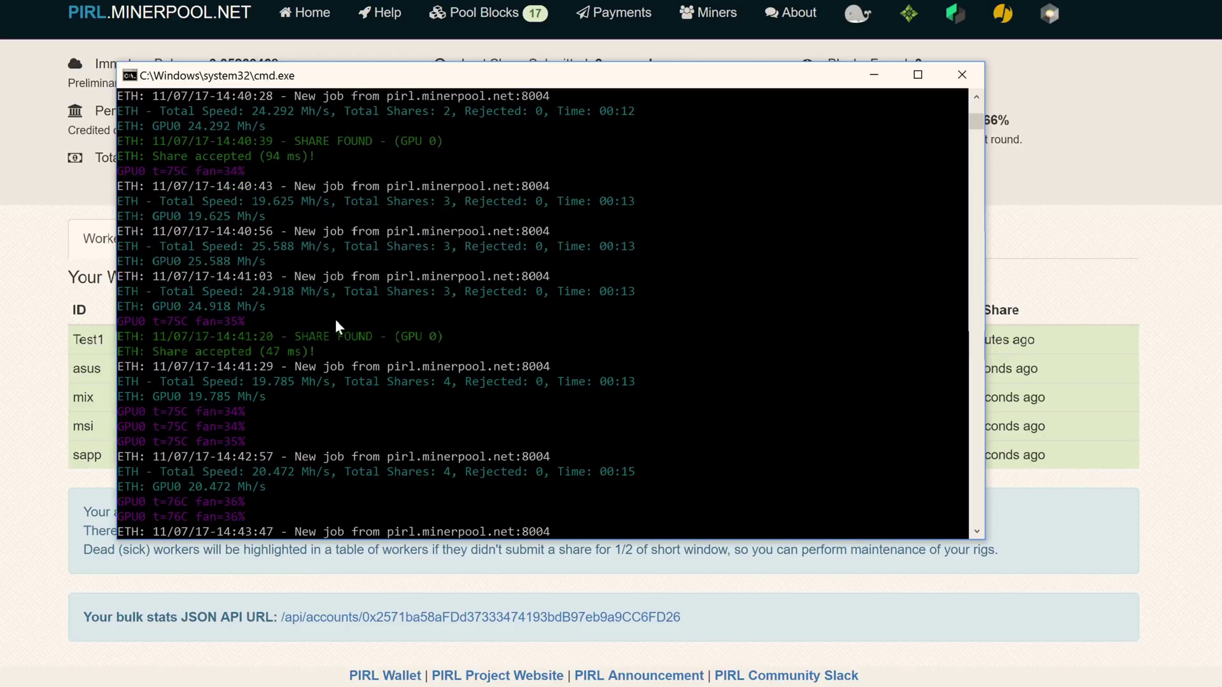
scroll(343, 315, "down", 4)
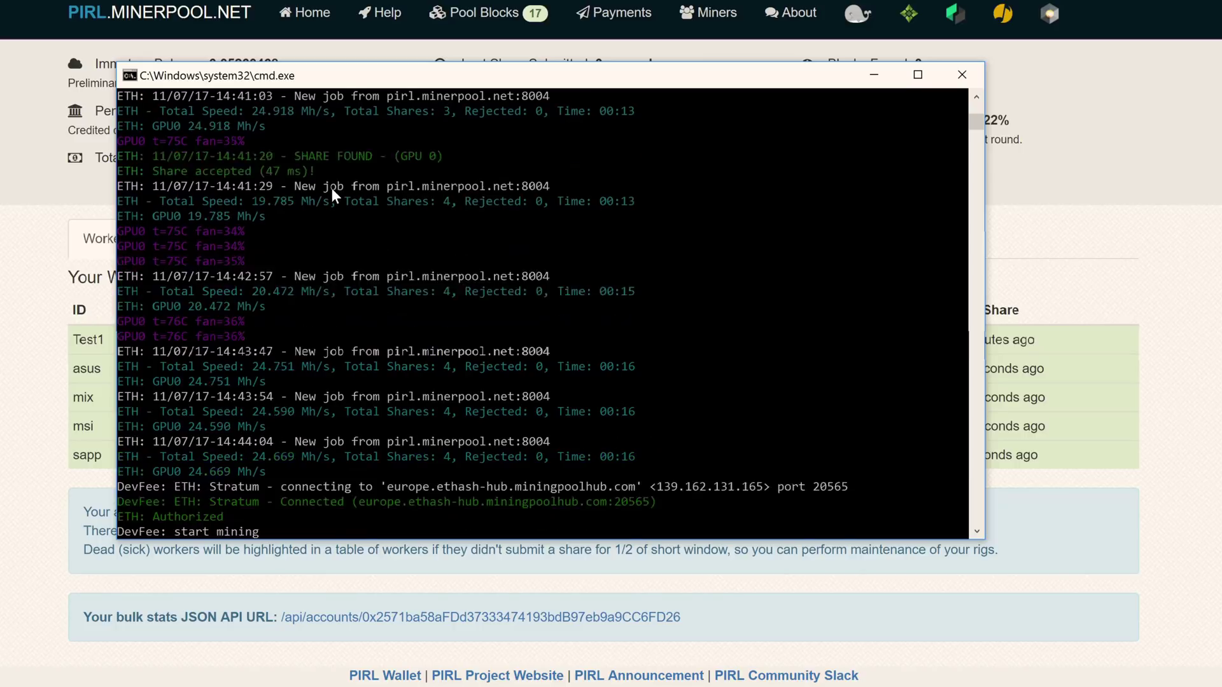
scroll(385, 244, "up", 2)
left_click(873, 74)
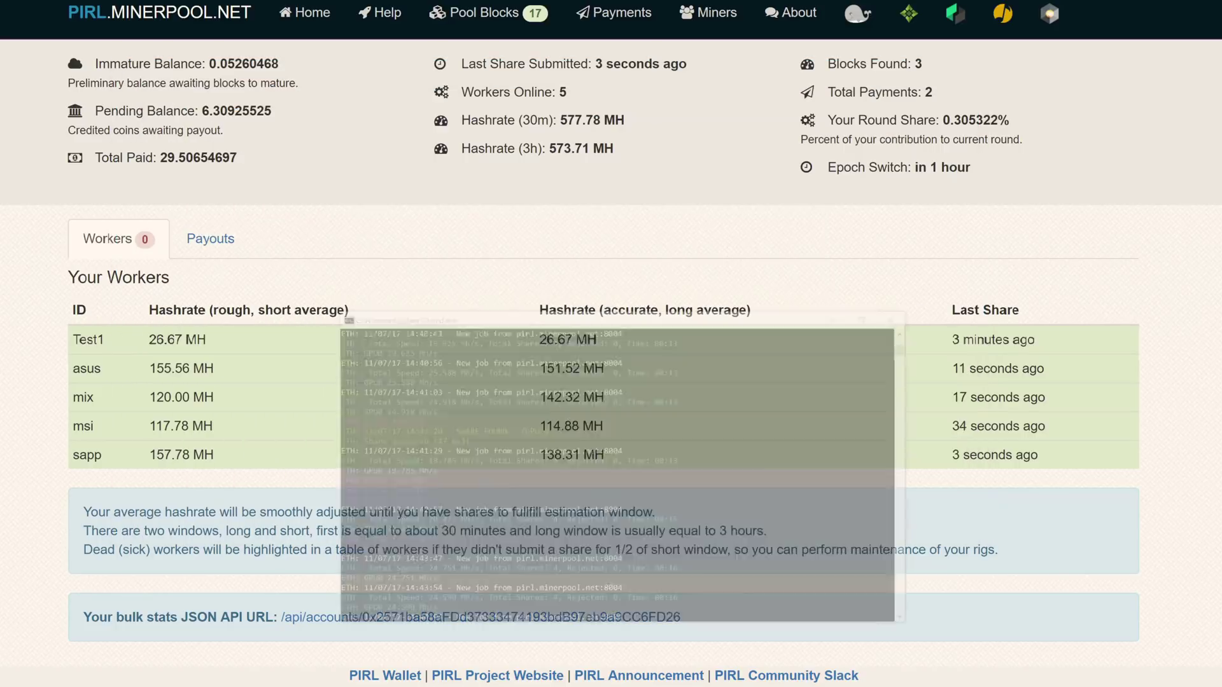
Highlight the Blocks Found count of 3 and the Total Paid amount on the stats page
left_click_drag(924, 64, 826, 63)
left_click(297, 148)
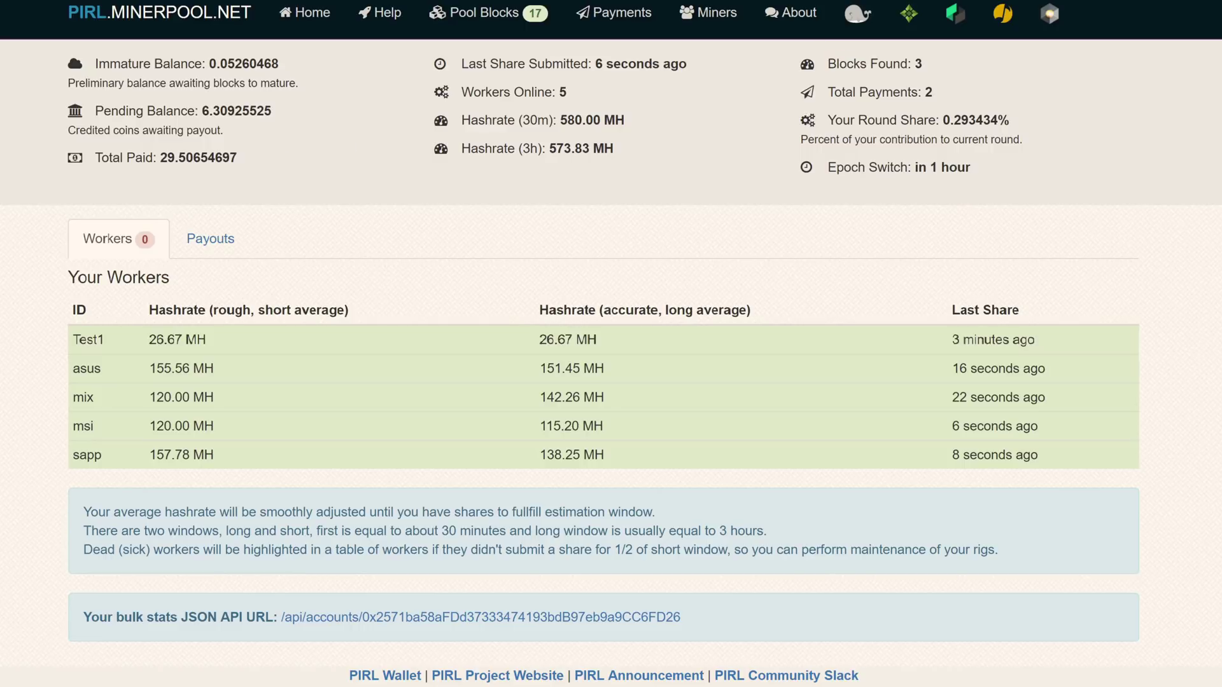
left_click_drag(167, 157, 208, 157)
left_click(251, 155)
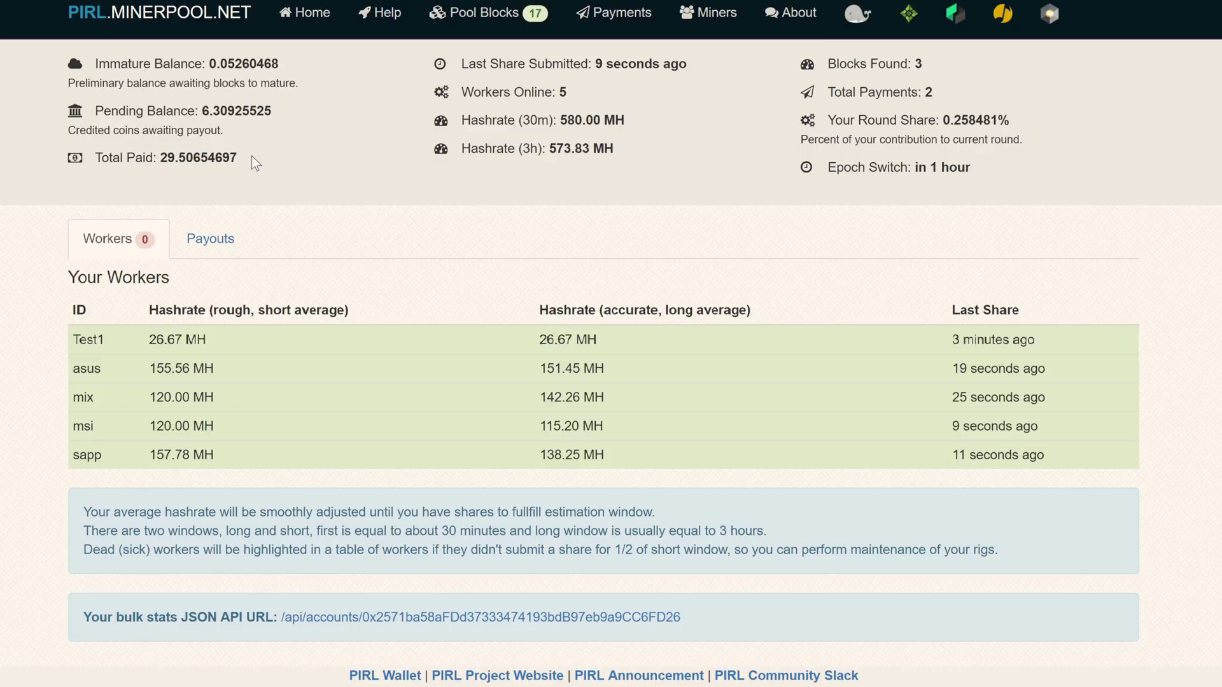